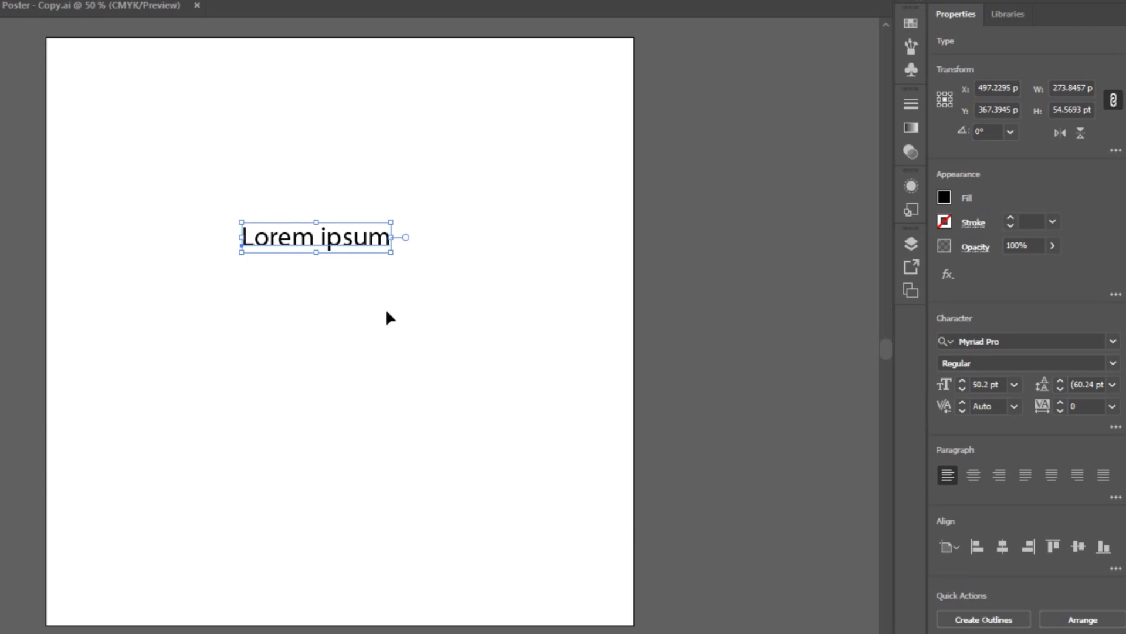
Step: Replace the placeholder text on the artboard with "COOL" in capitals
triple_click(340, 239)
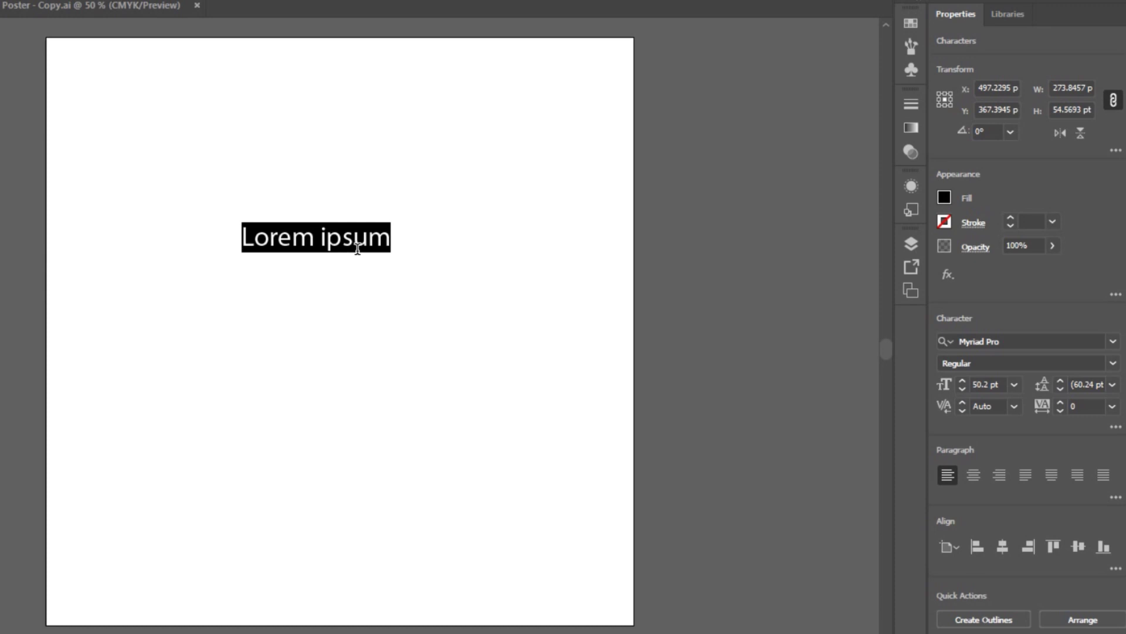
text(c)
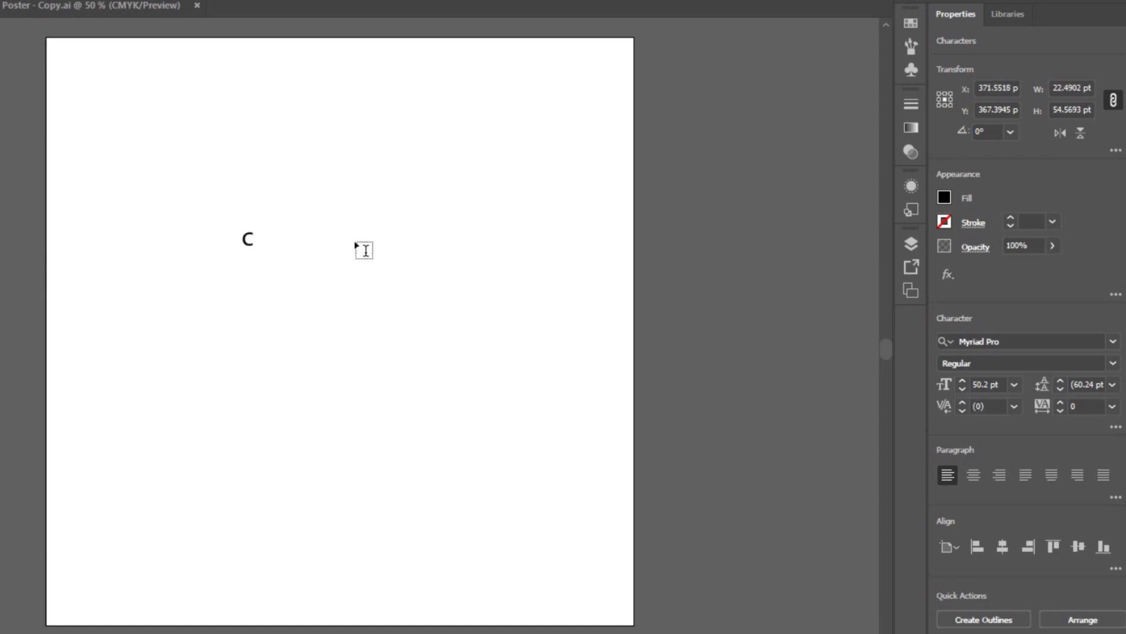
text(OOL)
key(BackSpace)
key(BackSpace)
key(BackSpace)
key(BackSpace)
text(COOL)
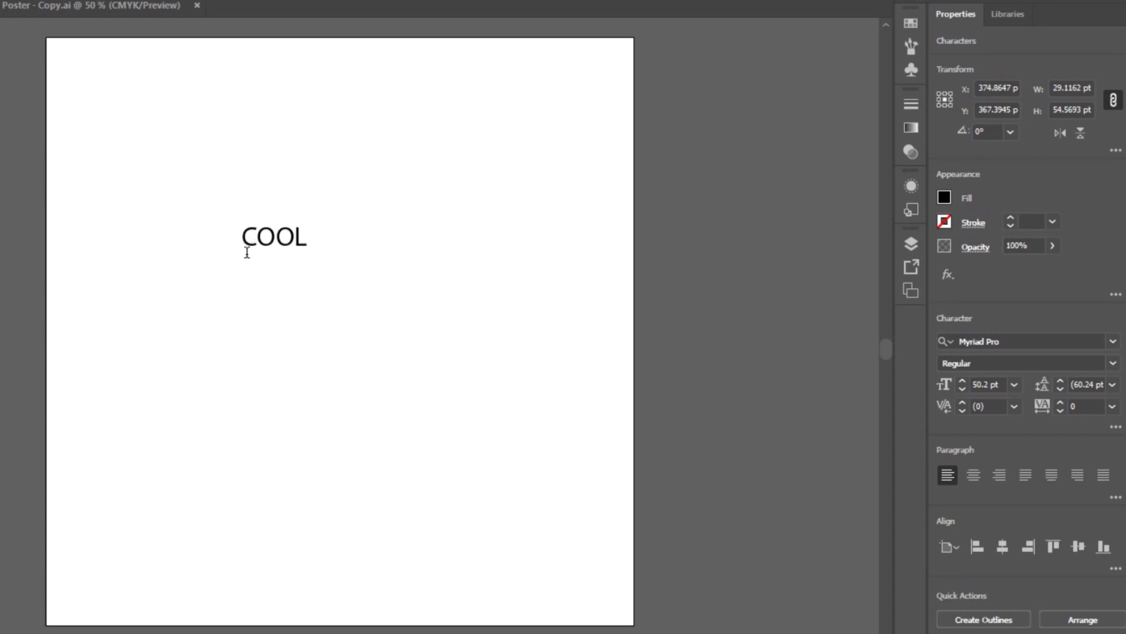
Step: Set the font of the whole word to Elephant
double_click(290, 247)
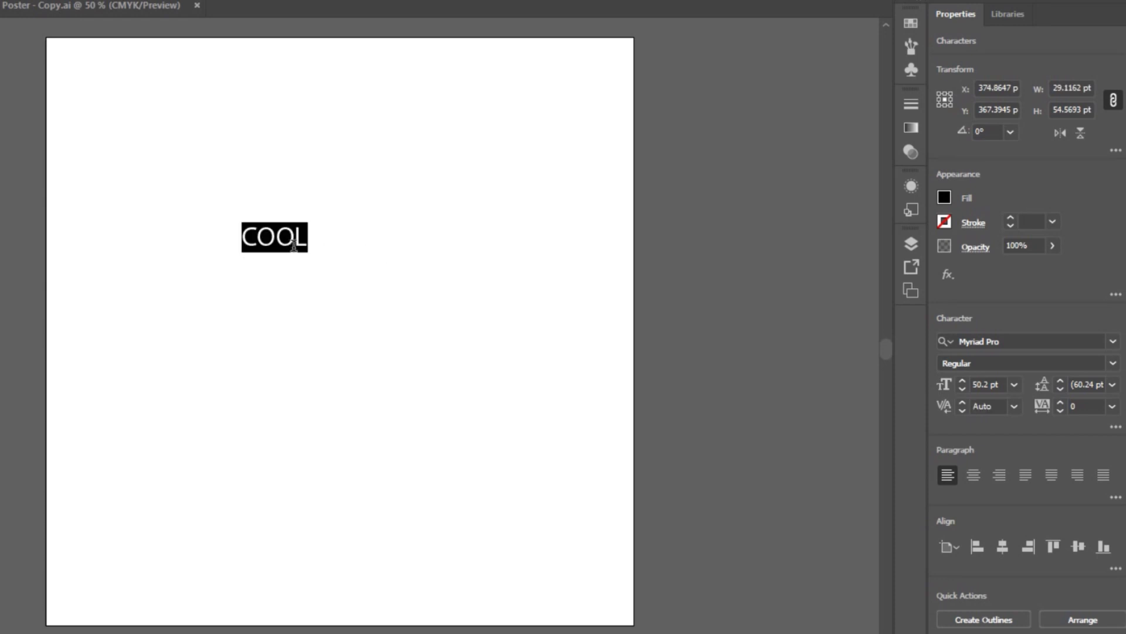
click(1018, 348)
text(Ele)
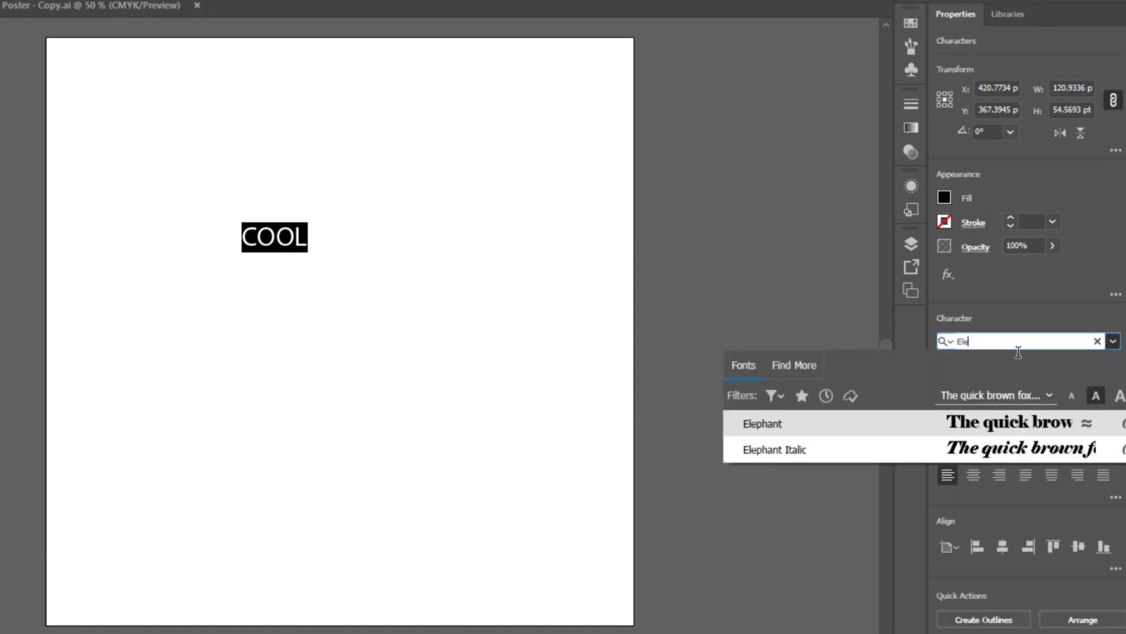
click(890, 428)
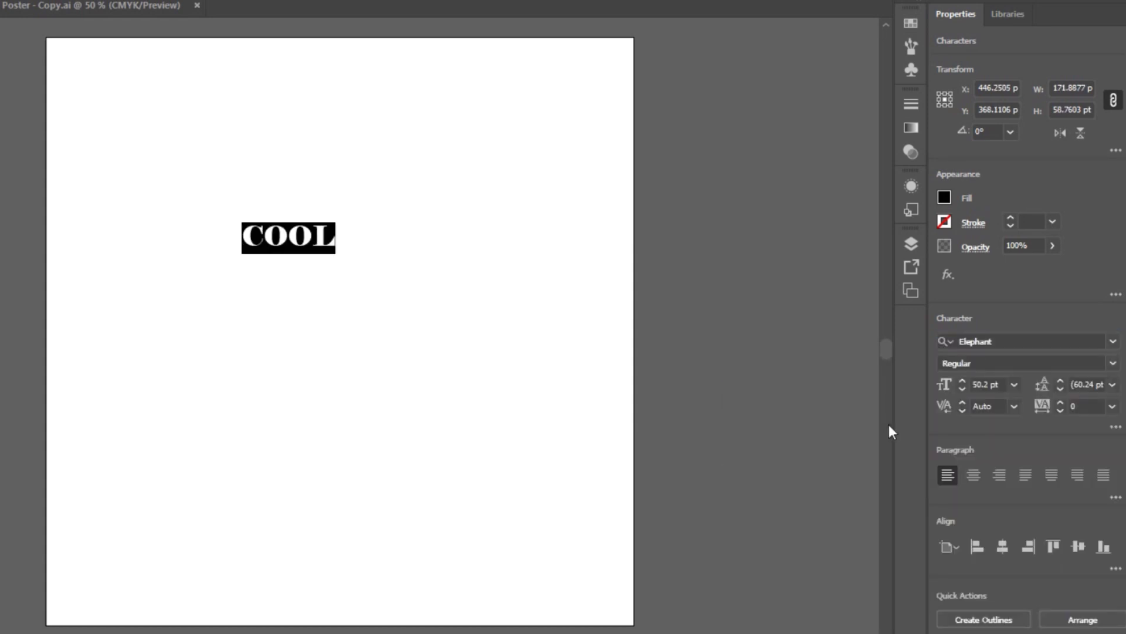
Step: Retype the word in lowercase as "cool"
click(271, 249)
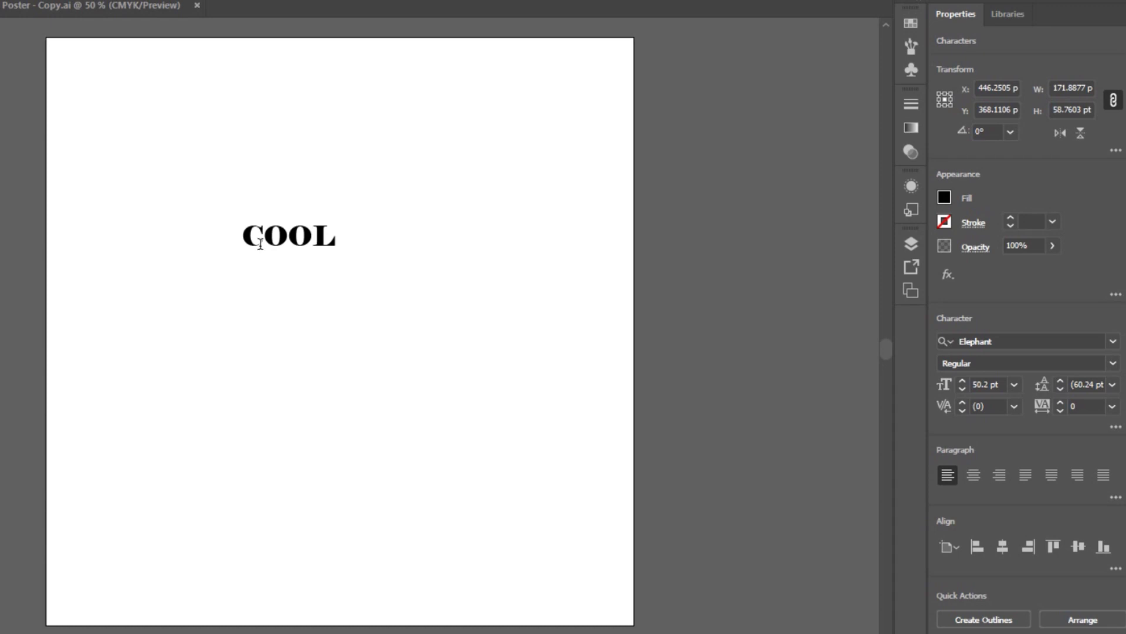
drag(248, 245, 390, 260)
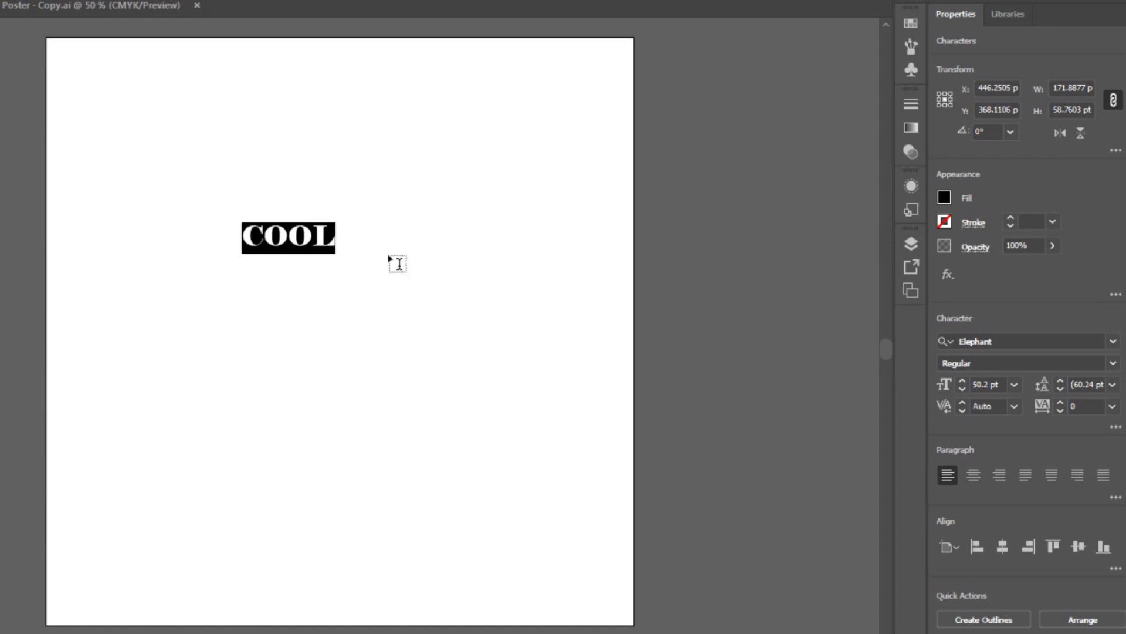
text(c)
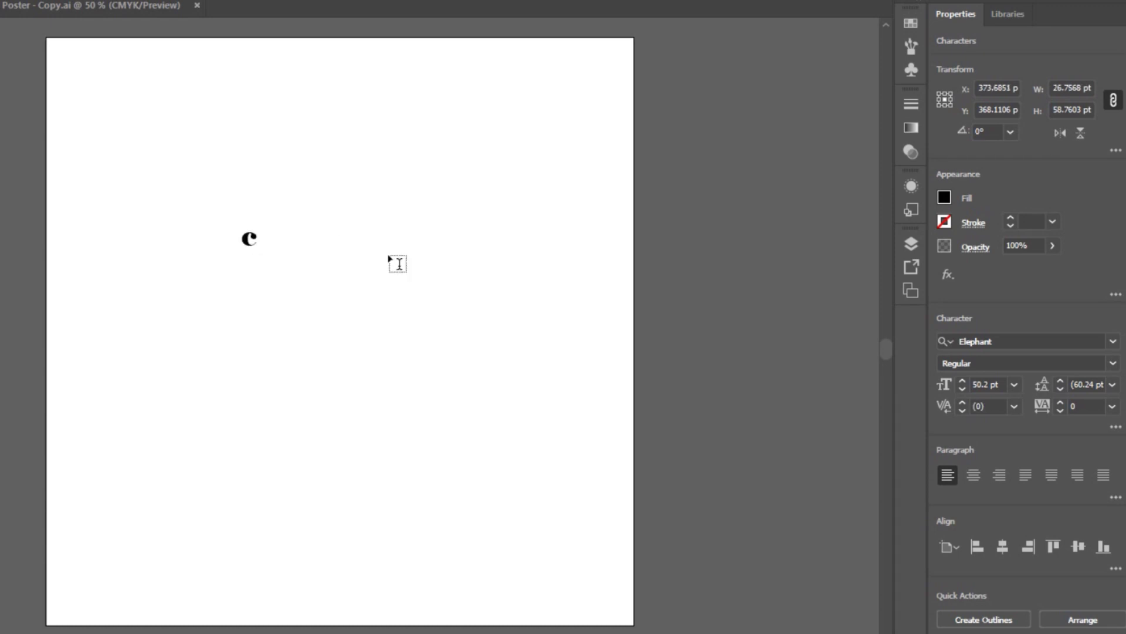
text(ool)
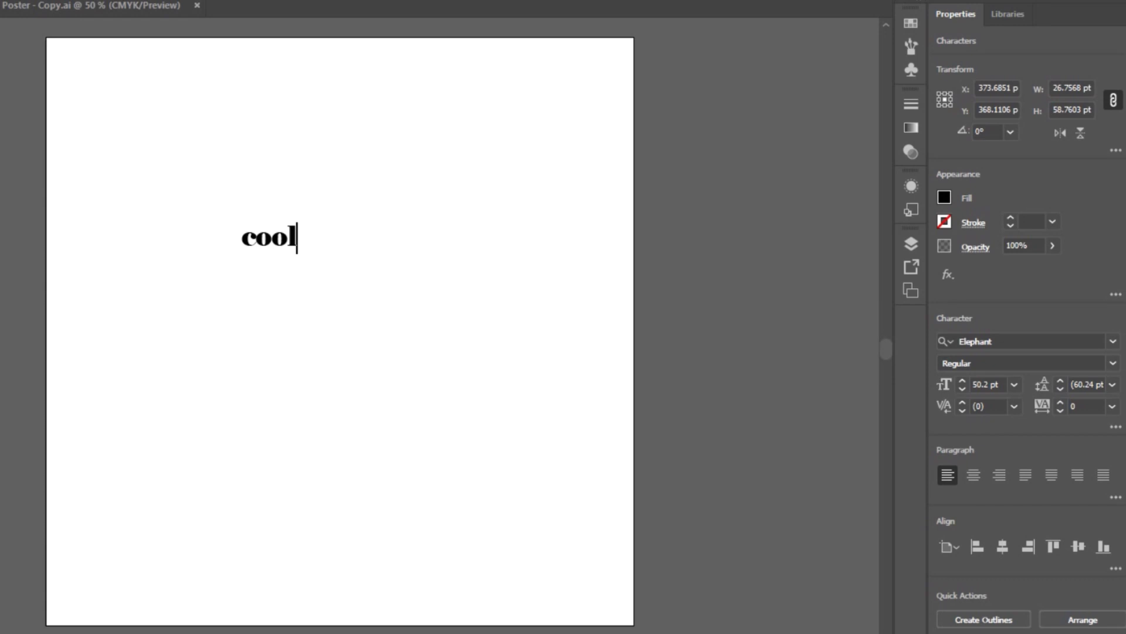
Step: Scale the "cool" text up proportionally to about 275 pt wide and keep it selected
key(Escape)
drag(303, 265, 397, 319)
click(494, 352)
click(390, 287)
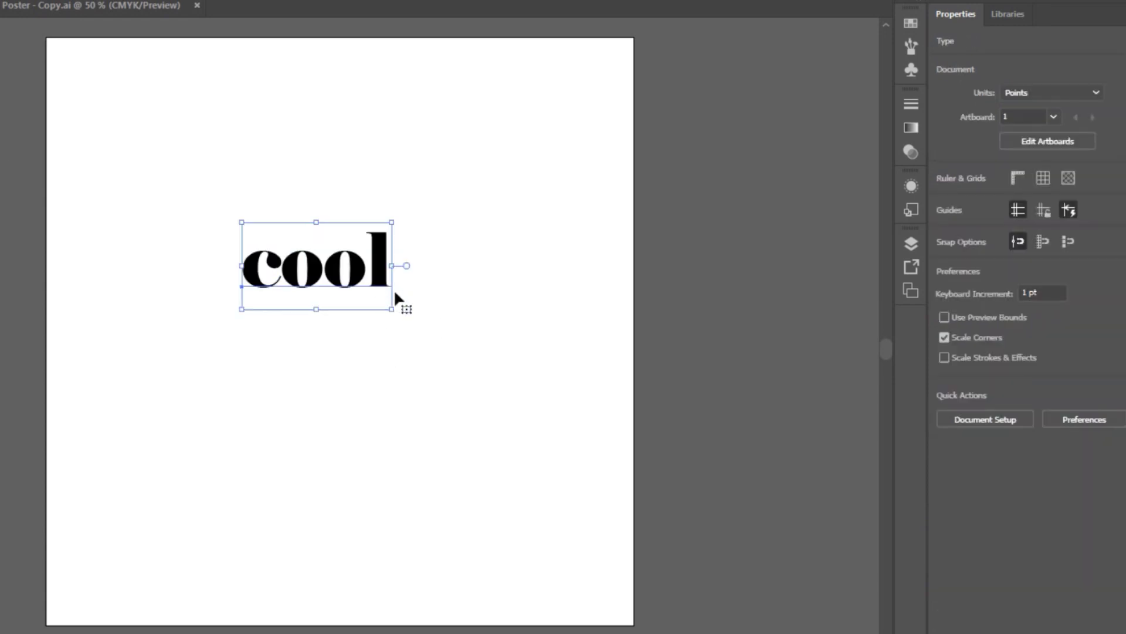
Step: Set the word's font style to Italic and move it slightly lower on the artboard
click(1114, 367)
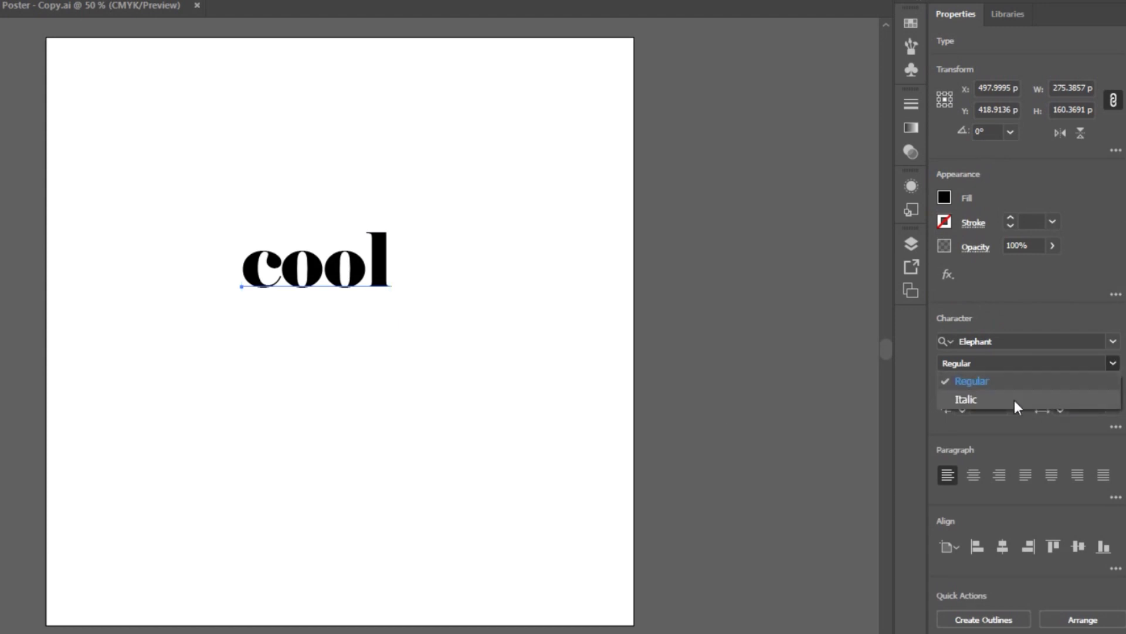
click(963, 395)
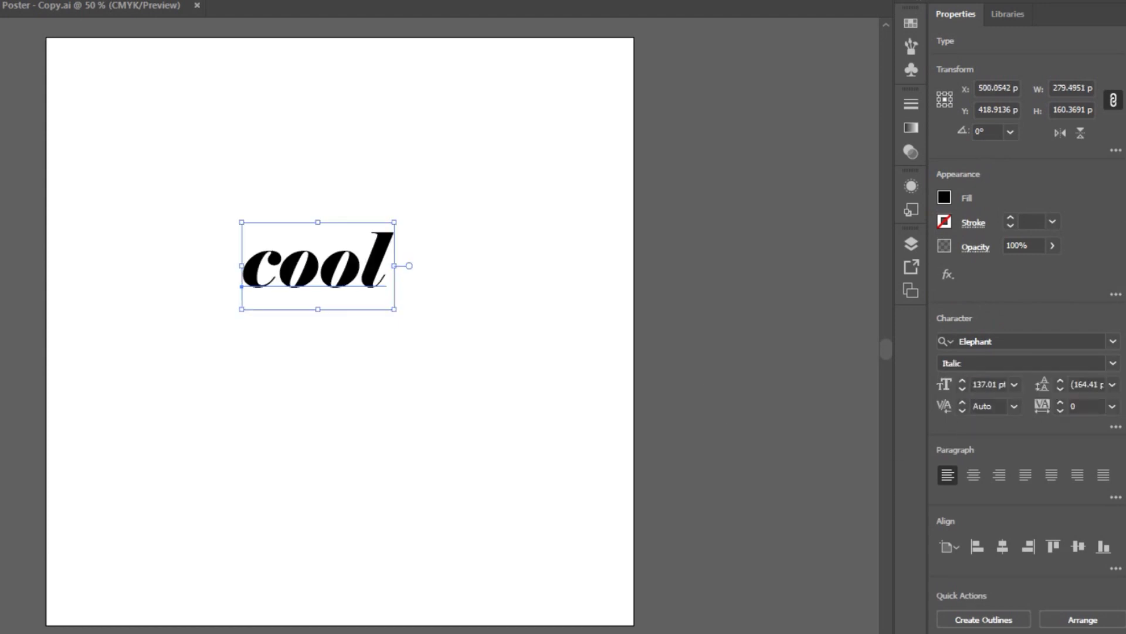
drag(355, 277, 341, 314)
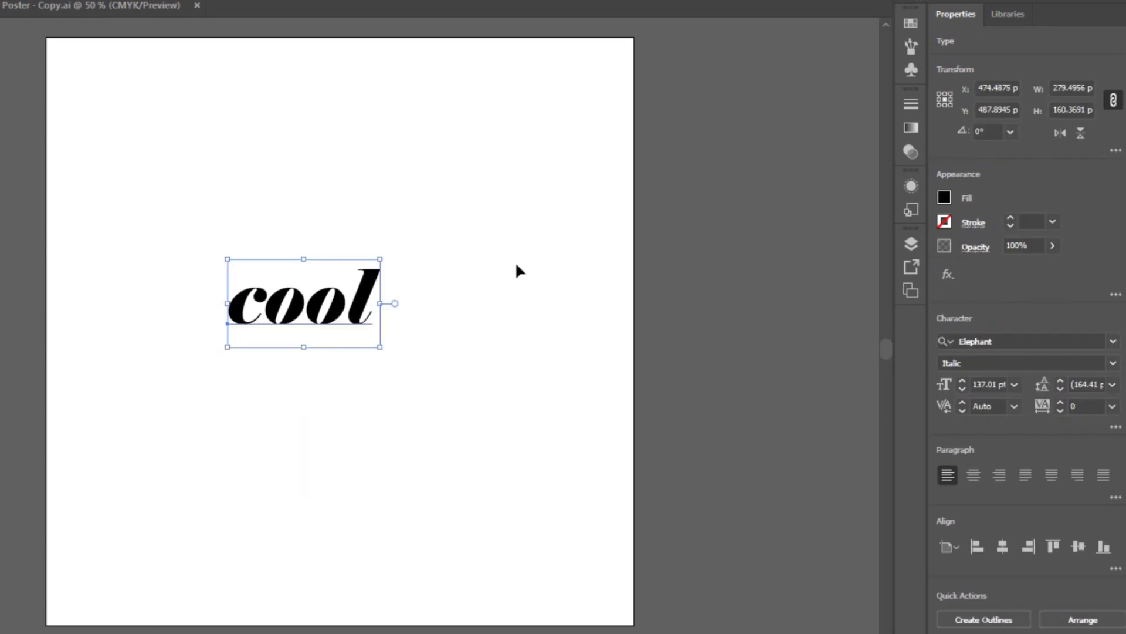
right_click(337, 313)
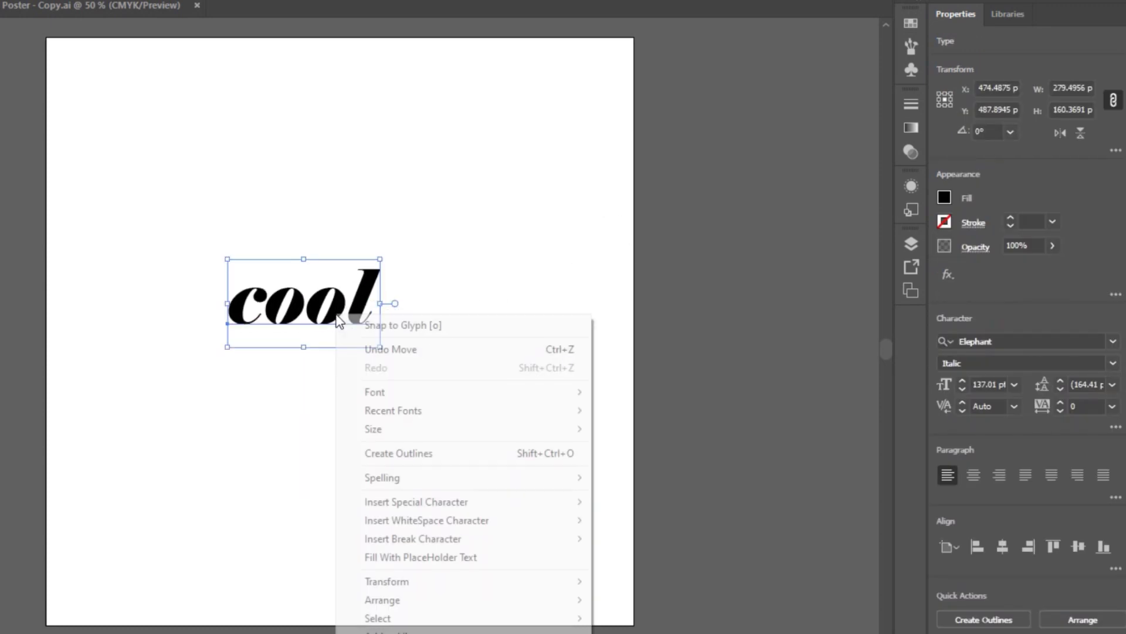
click(397, 454)
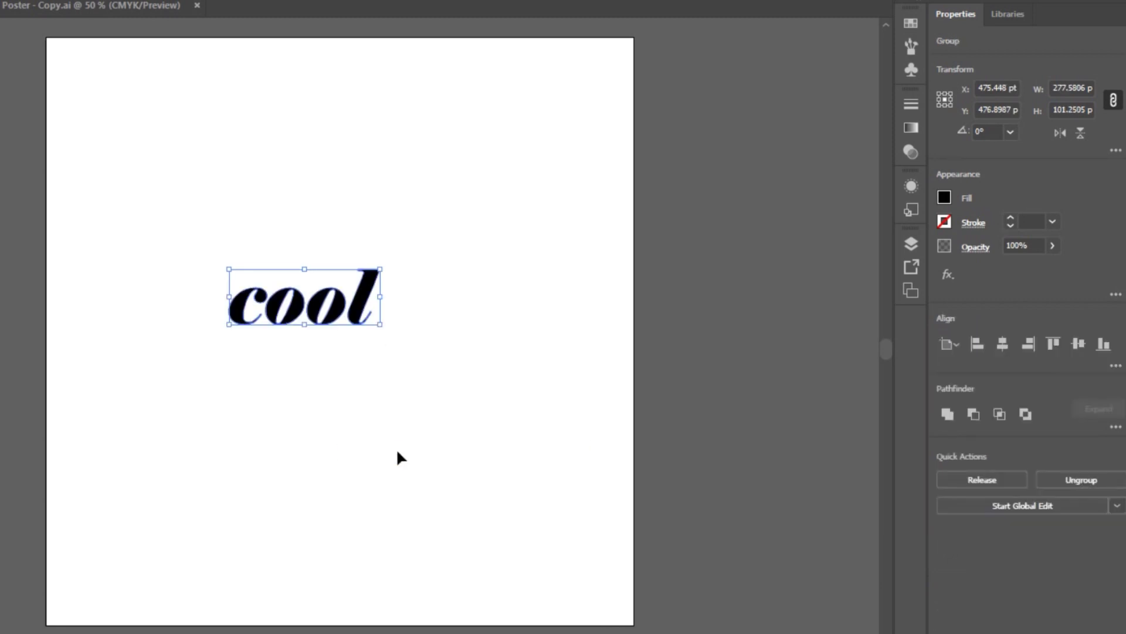
click(409, 236)
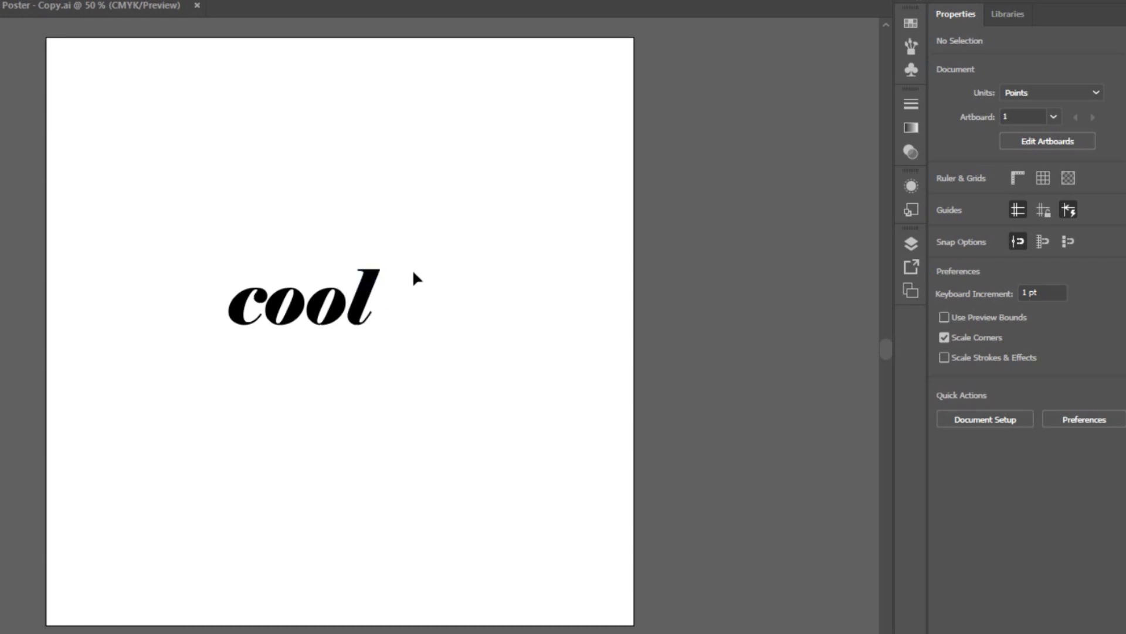
key(ctrl+z)
key(ctrl+z)
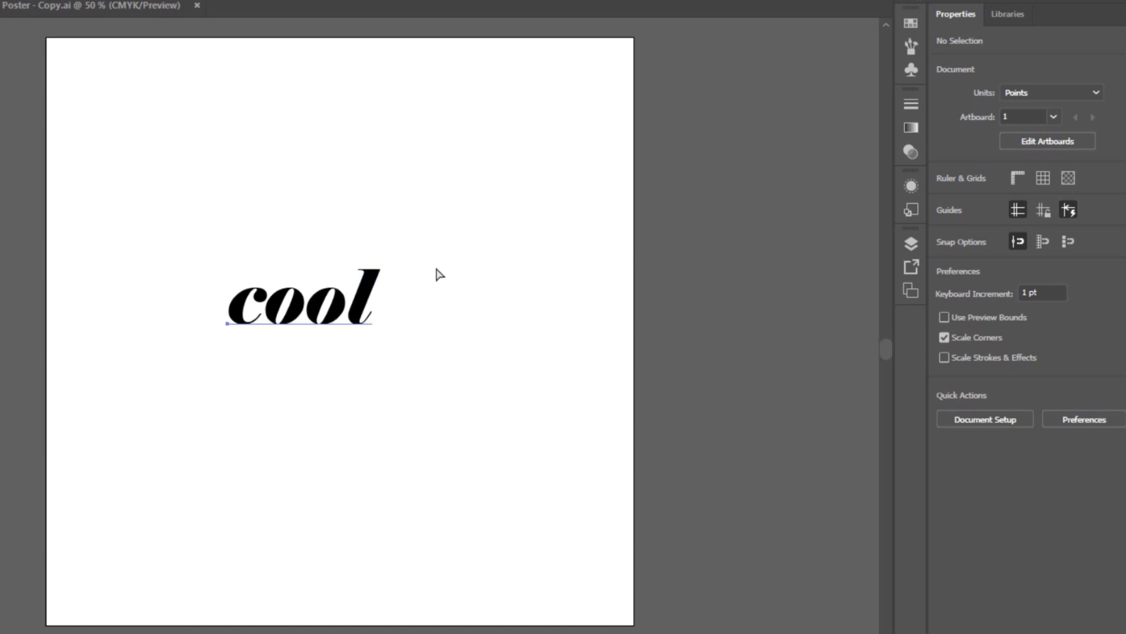
Step: Place a duplicate of the live text outside the artboard's left edge, and convert the original word on the artboard to outlines
drag(337, 302, 7, 309)
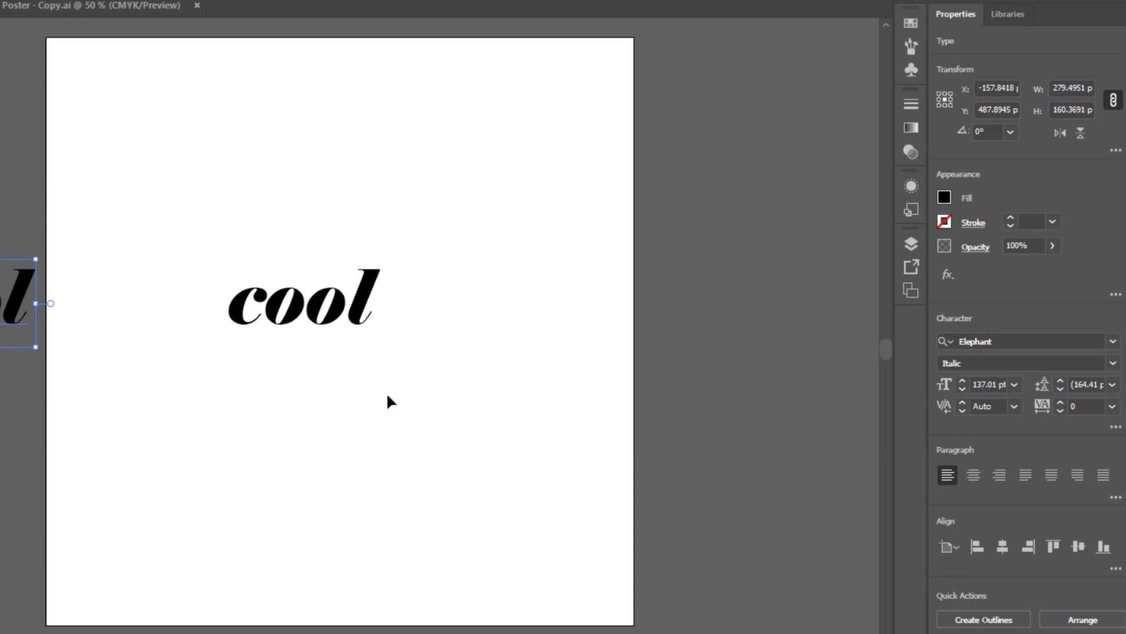
click(335, 300)
right_click(337, 298)
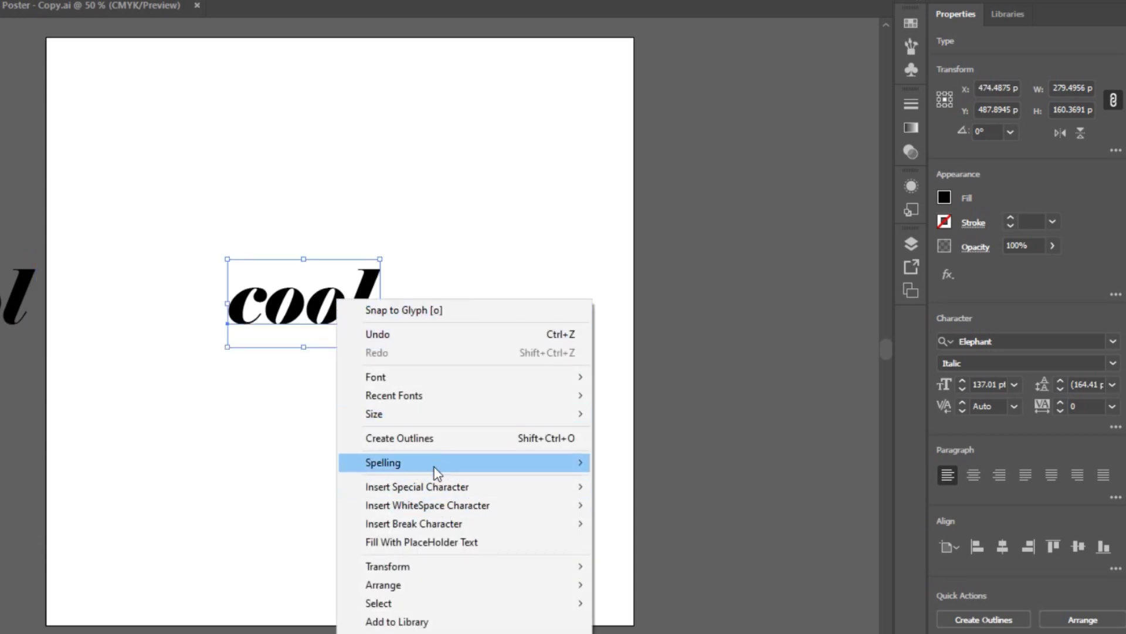
click(439, 439)
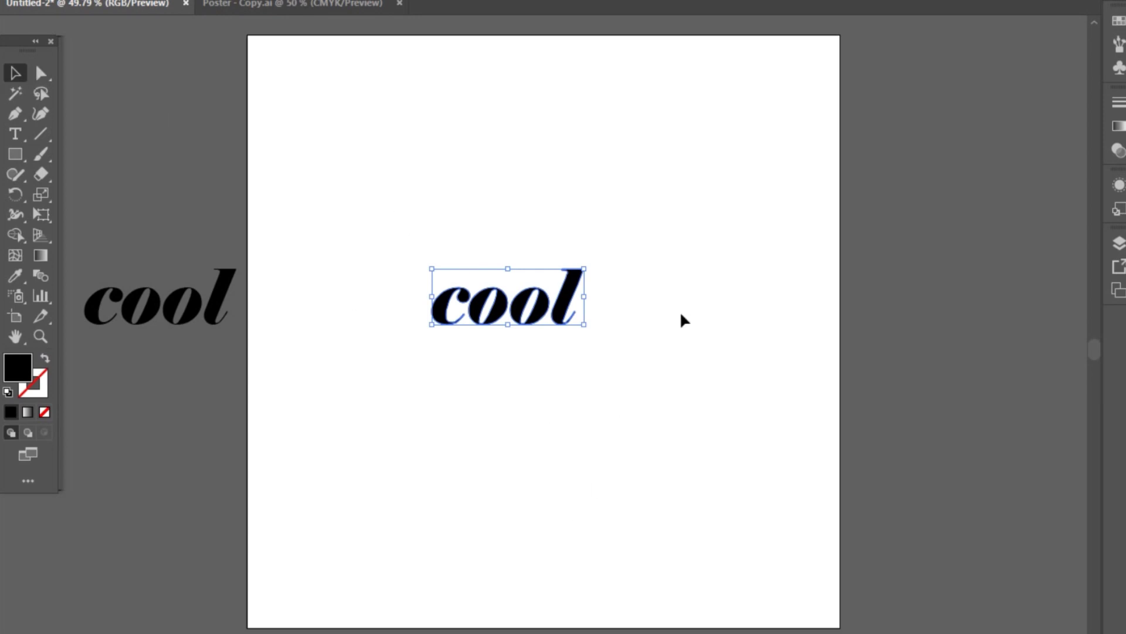
Step: Delete the inner counter path of the first "o" so that the letter is solid black
click(41, 74)
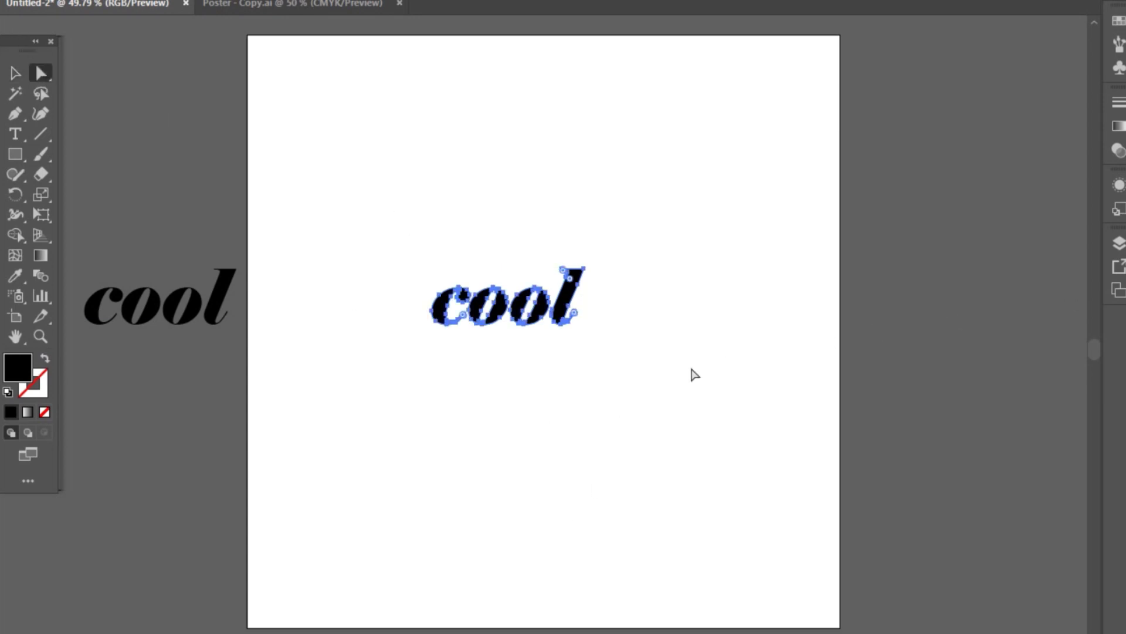
click(495, 371)
key(ctrl+1)
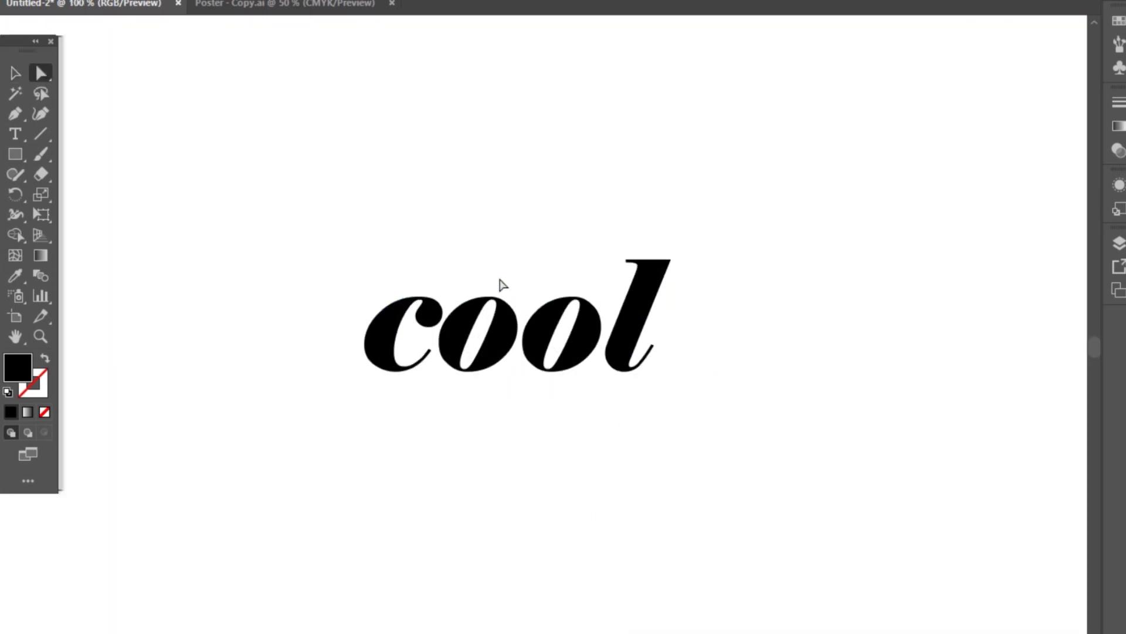
click(489, 319)
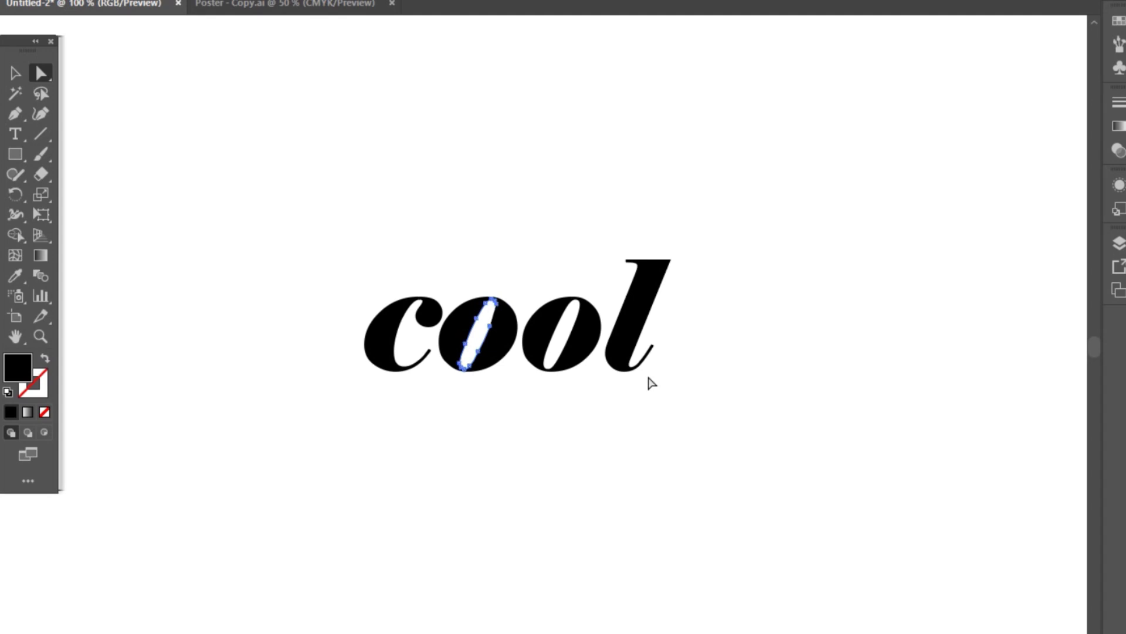
key(Delete)
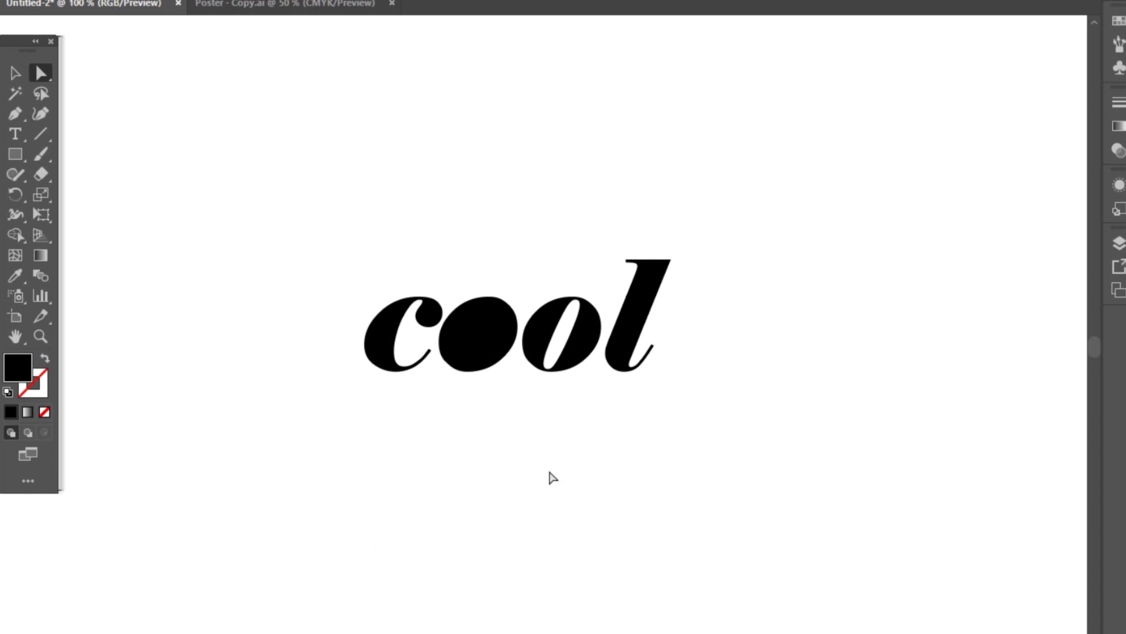
Step: Select the end anchors of the "l"'s upper serif and stretch them horizontally left until the serif ends above the first "o"
scroll(614, 229, up, 1)
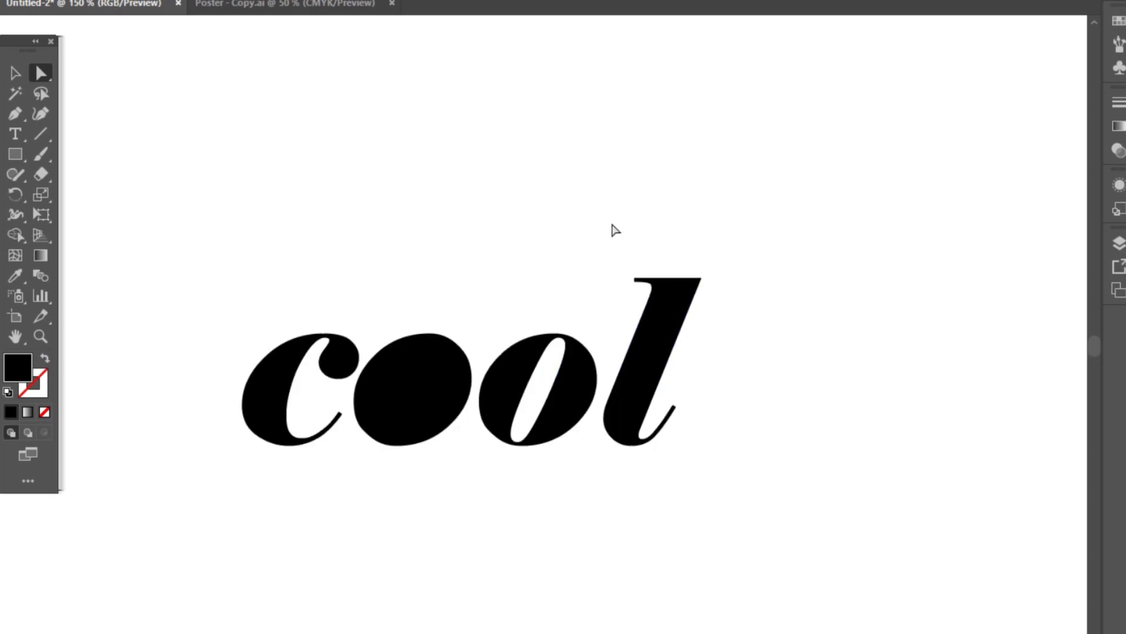
scroll(621, 252, up, 1)
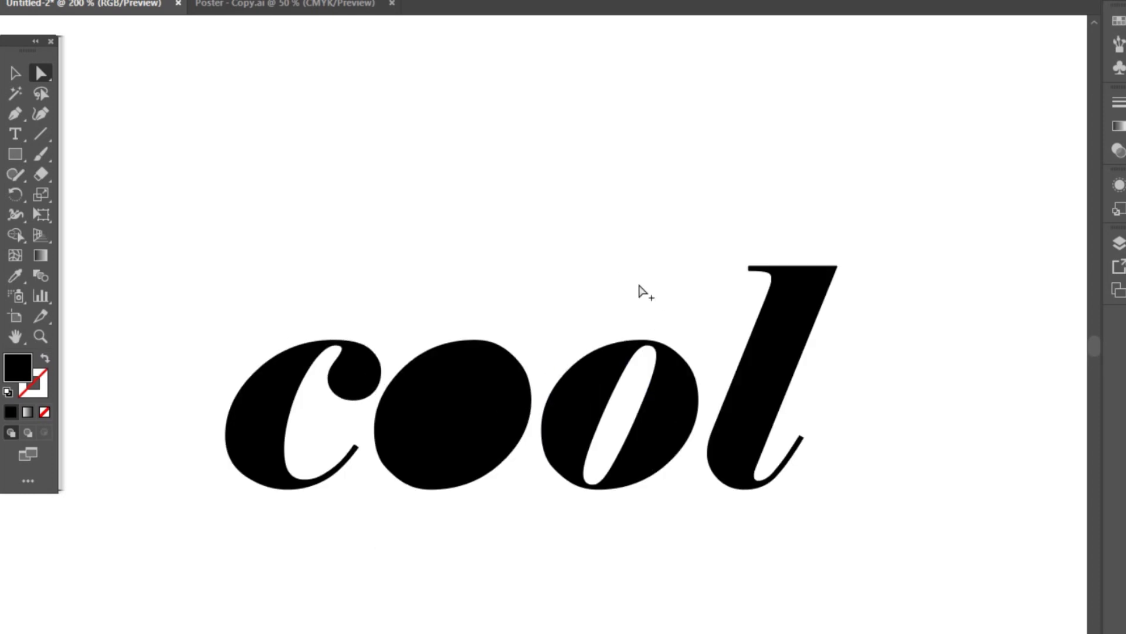
scroll(639, 292, up, 1)
drag(598, 297, 679, 262)
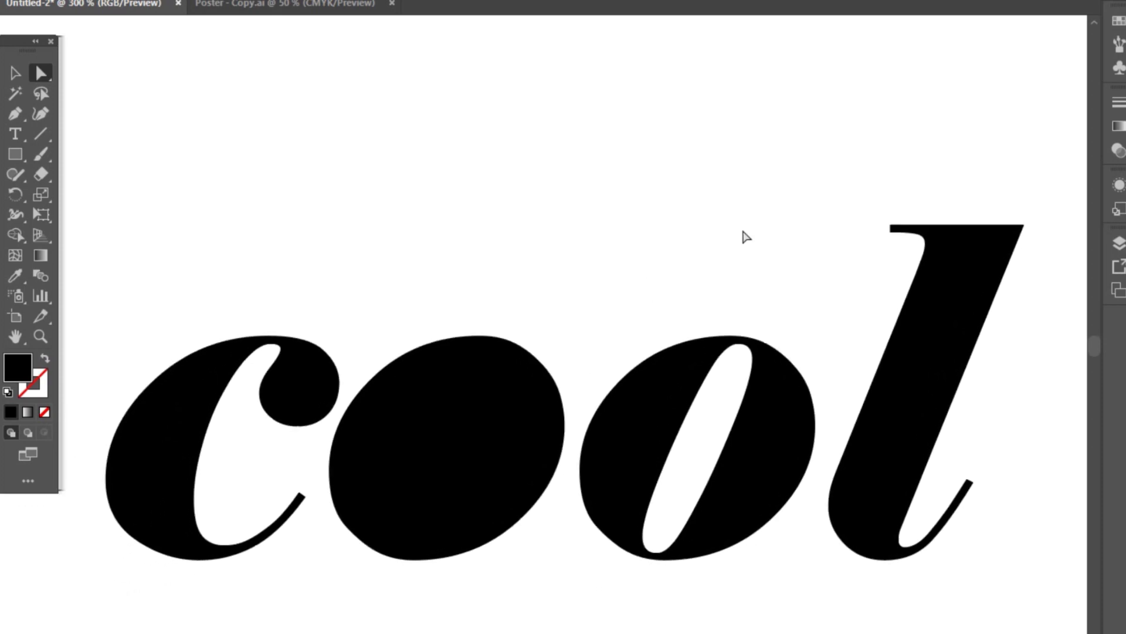
drag(869, 187, 901, 261)
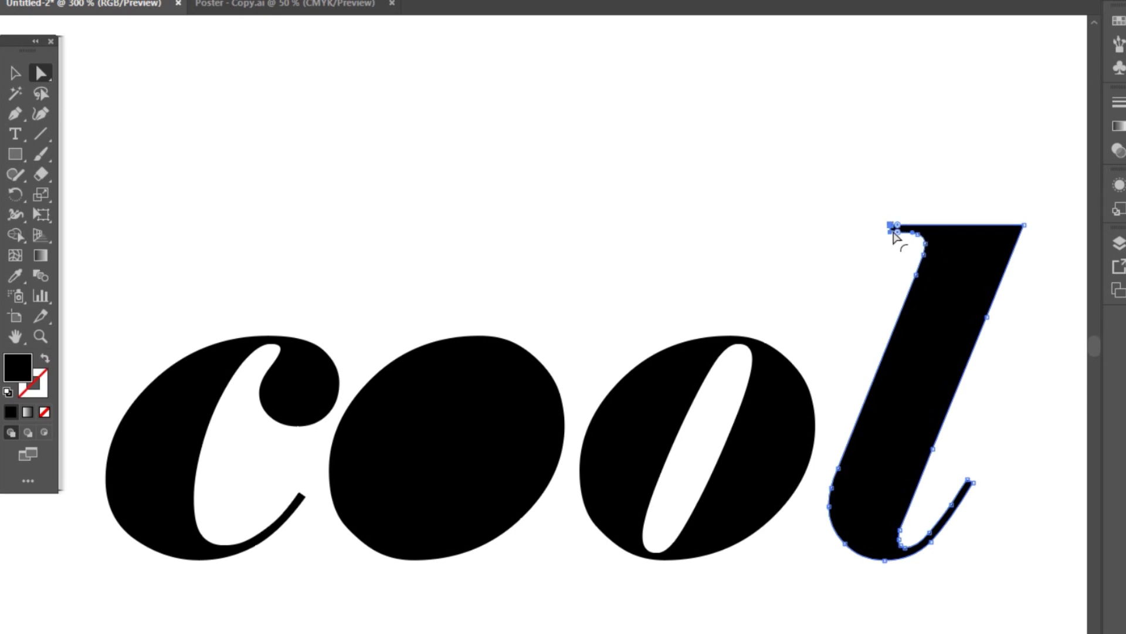
drag(889, 233, 453, 226)
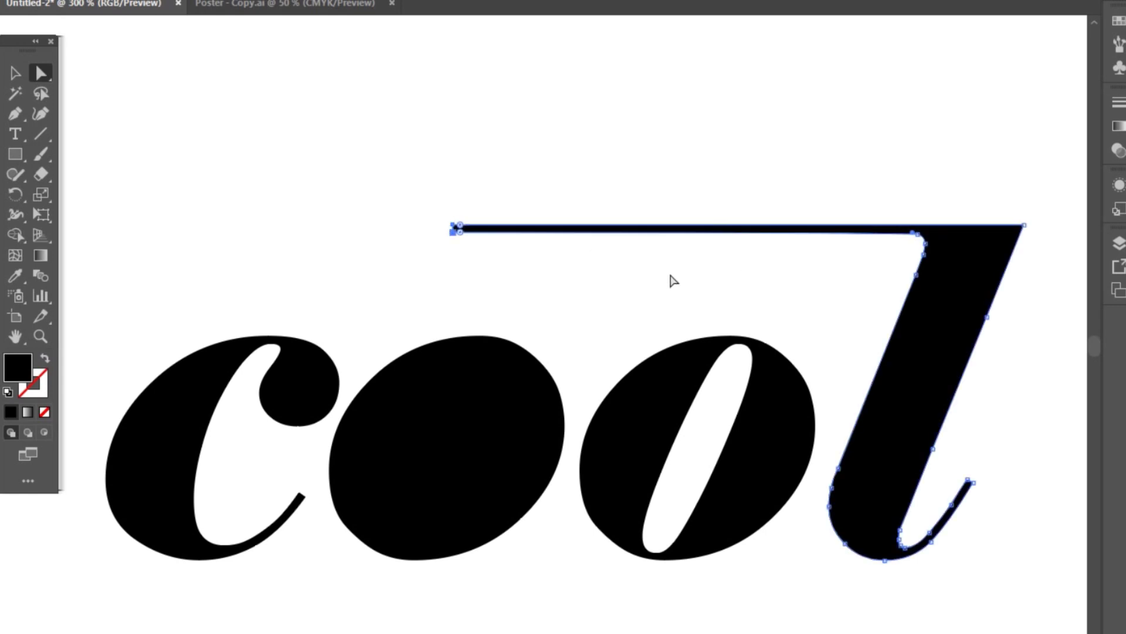
Step: Try to lower the end of the "l"'s extended serif towards the first "o"
scroll(544, 286, down, 1)
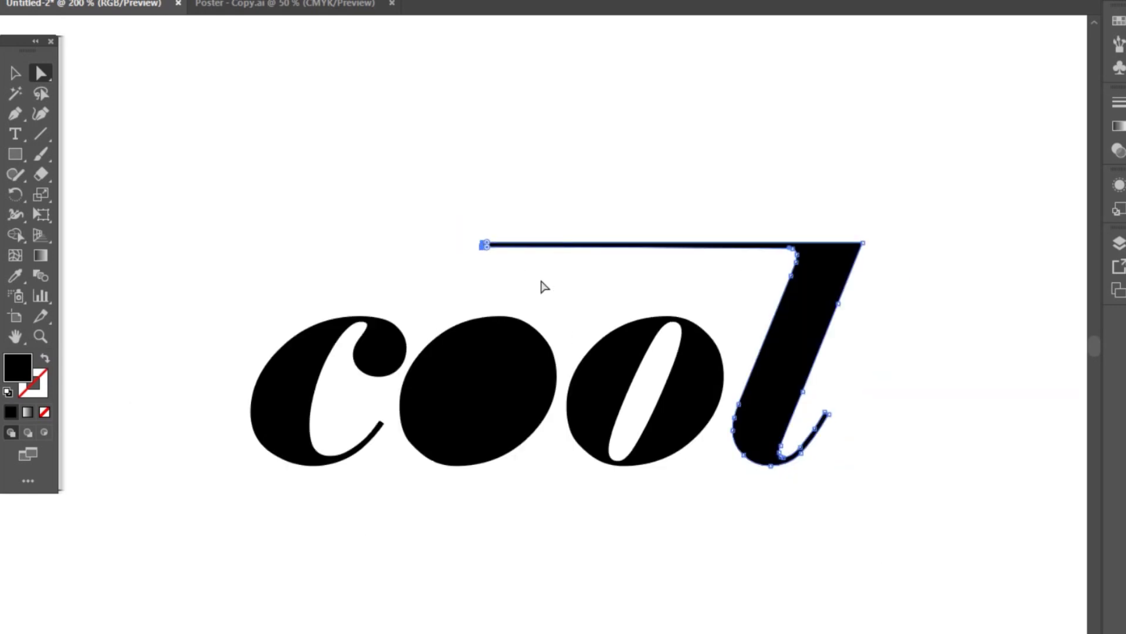
scroll(544, 287, down, 1)
scroll(503, 267, up, 1)
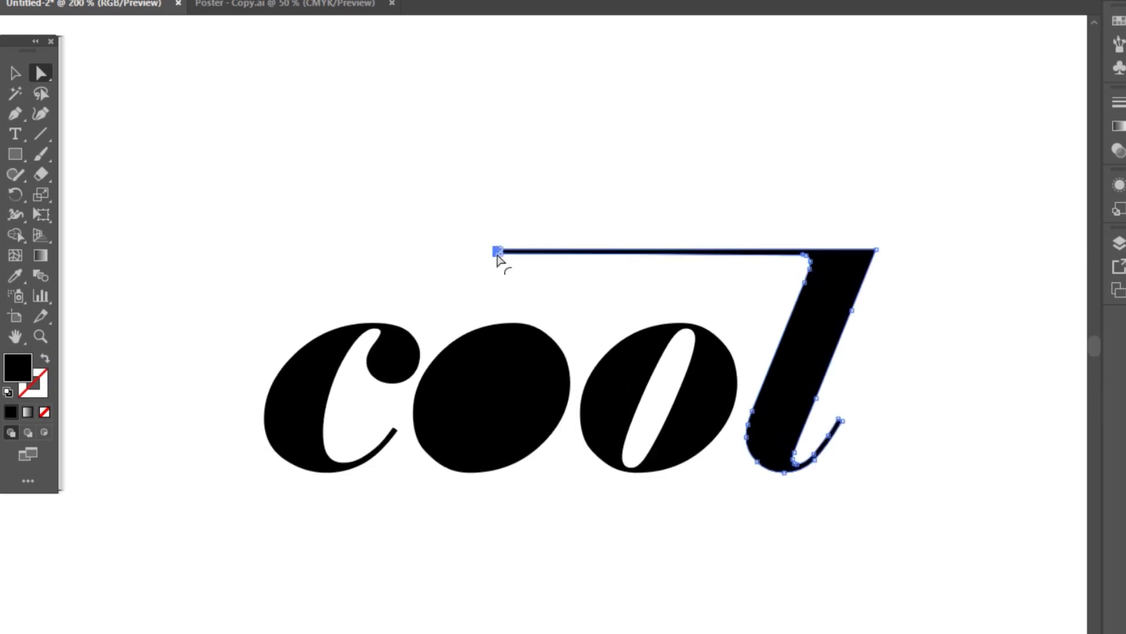
drag(497, 257, 500, 287)
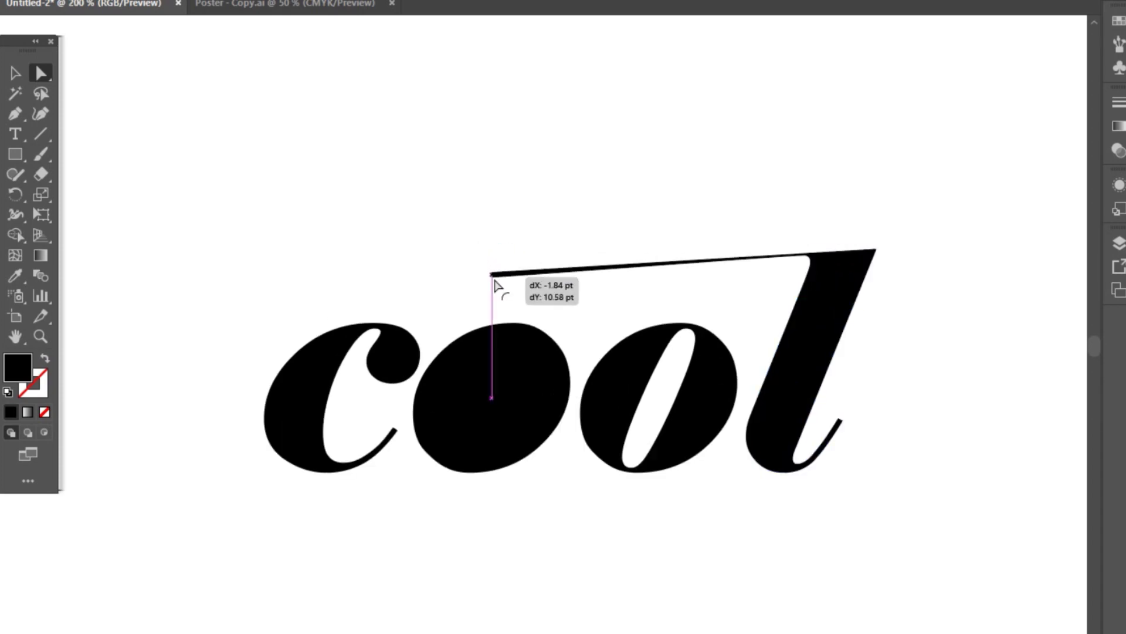
key(ctrl+z)
Step: Pull the two end corners of the "l"'s extended serif apart vertically to flare it into a wide wedge
click(492, 259)
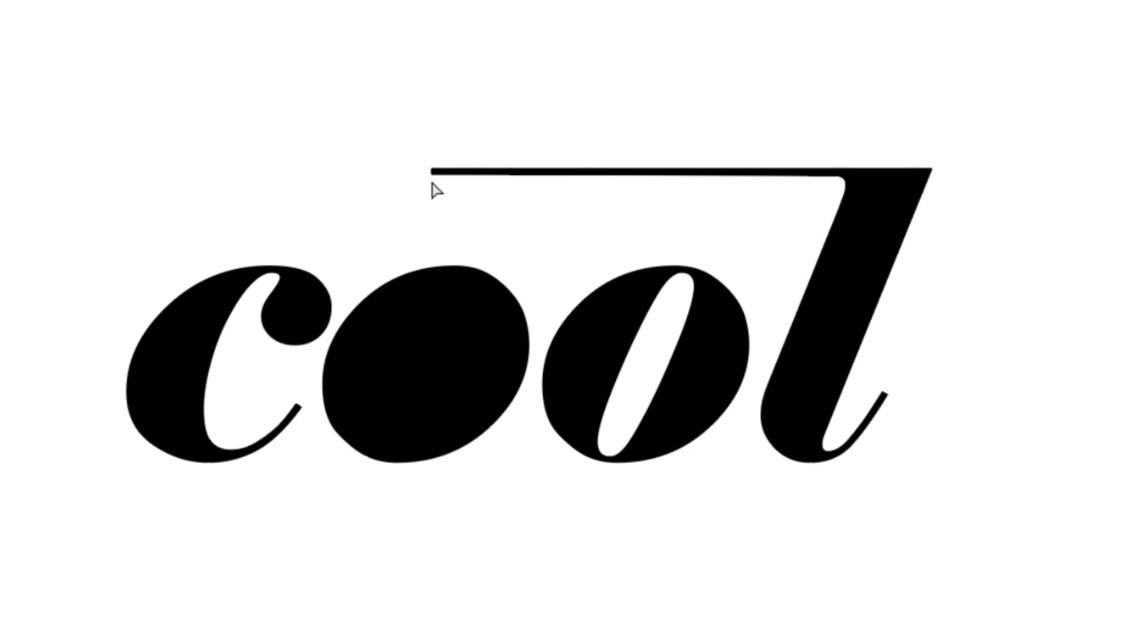
drag(432, 173, 434, 128)
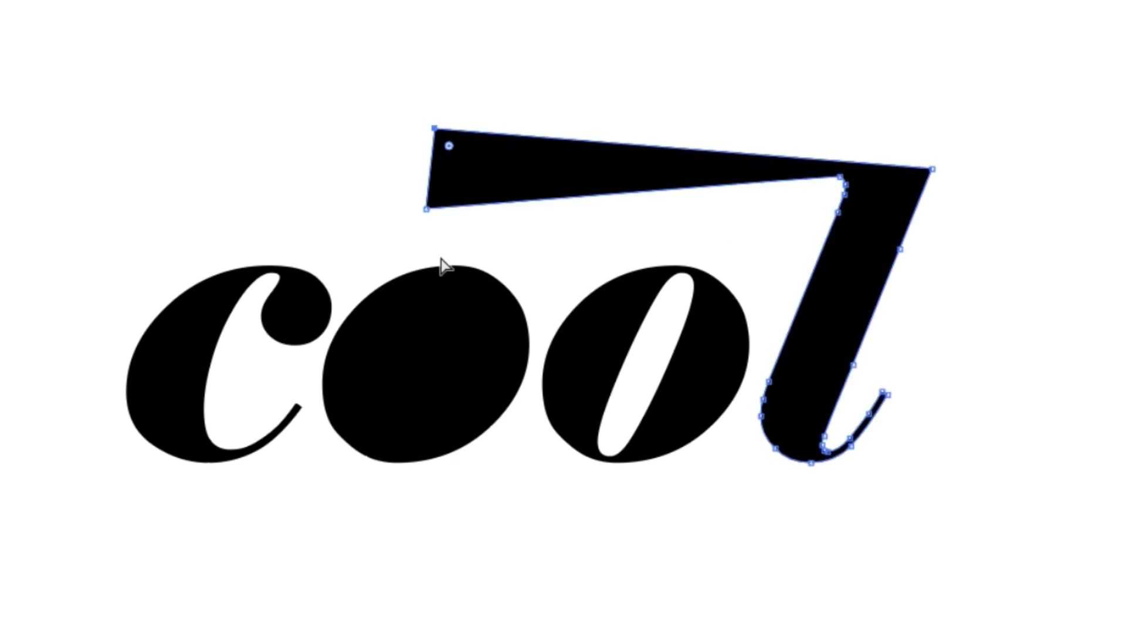
Step: Select the two end corners of the "l"'s extended serif and round them fully into a semicircular end
shift+click(426, 209)
click(531, 32)
click(449, 139)
click(425, 208)
shift+click(434, 128)
drag(459, 157, 523, 220)
click(821, 36)
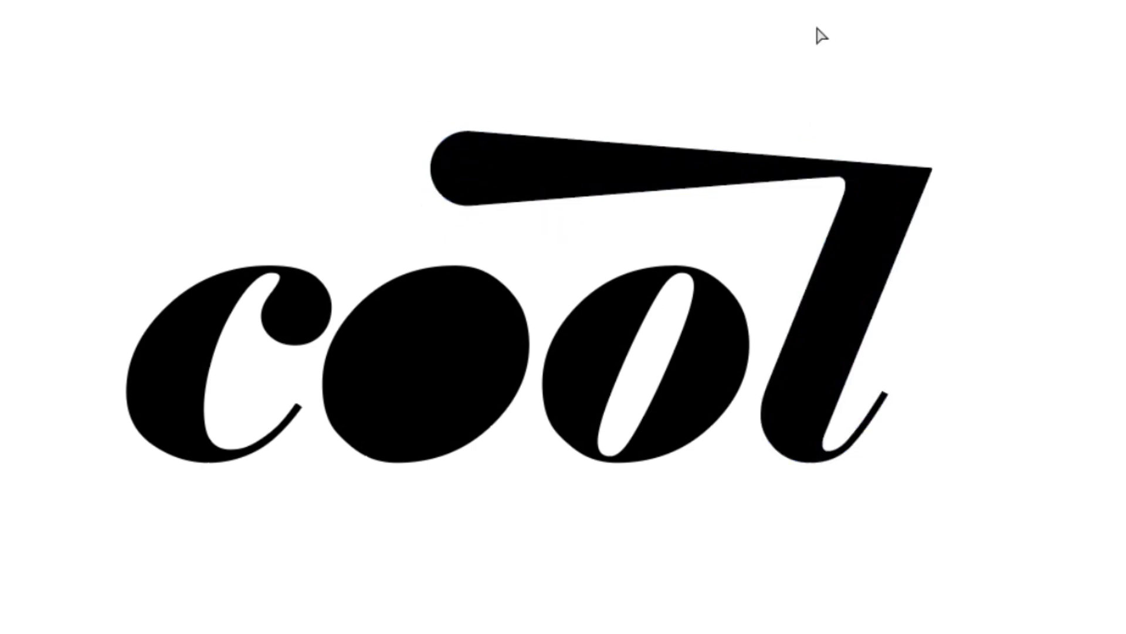
Step: Slightly round the sharp outer corner where the "l"'s extended serif meets its stem
click(932, 169)
mouse_move(914, 181)
mouse_down()
mouse_move(900, 190)
mouse_move(907, 182)
mouse_up()
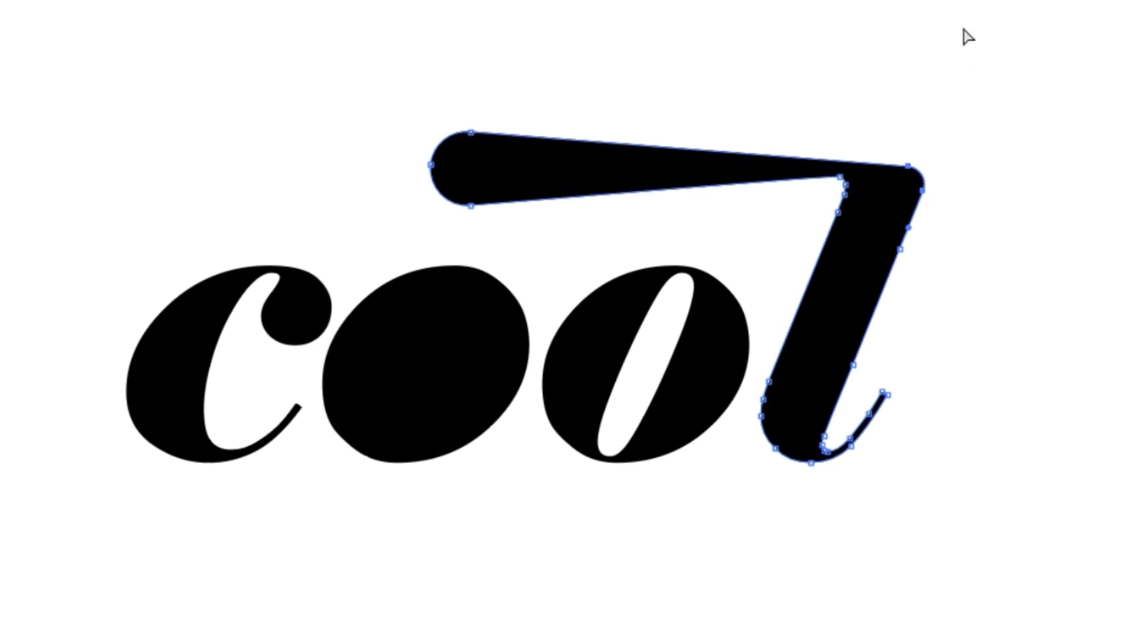
click(968, 37)
scroll(1091, 297, up, 2)
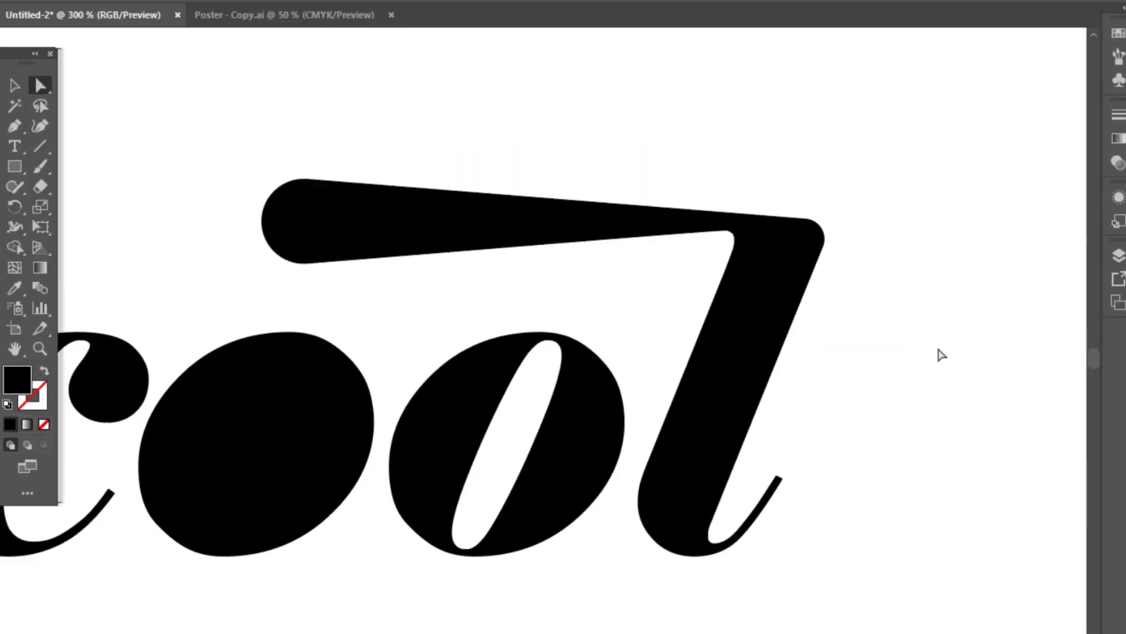
scroll(854, 357, down, 2)
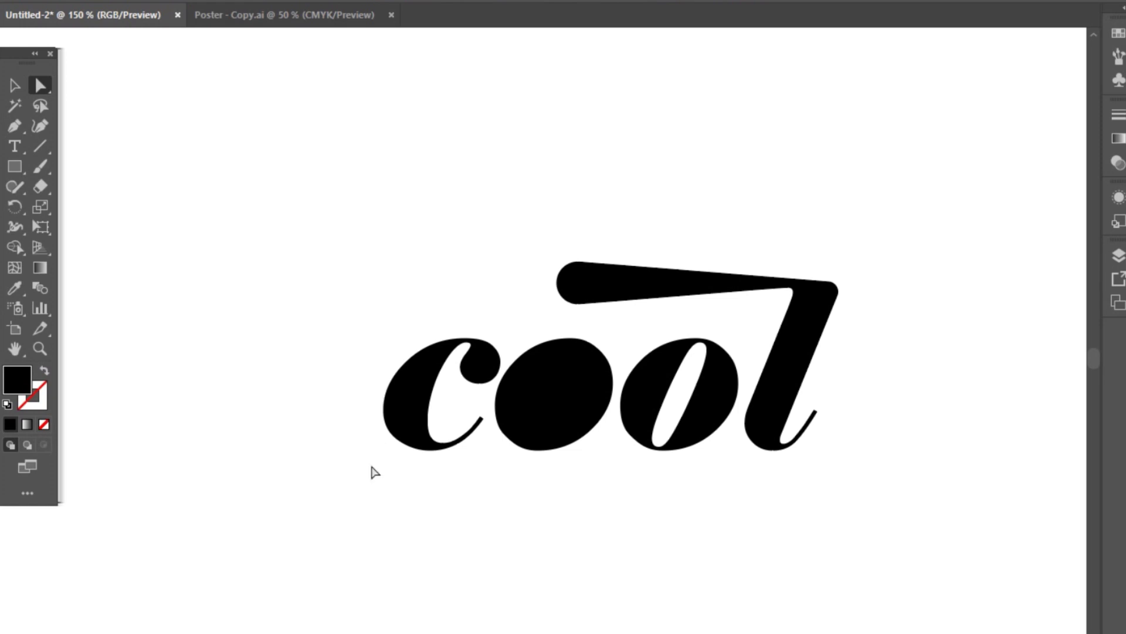
Step: Move the "c" below the two "o"s and rotate it clockwise by a little over a quarter turn so it opens downwards
scroll(724, 477, down, 3)
click(396, 316)
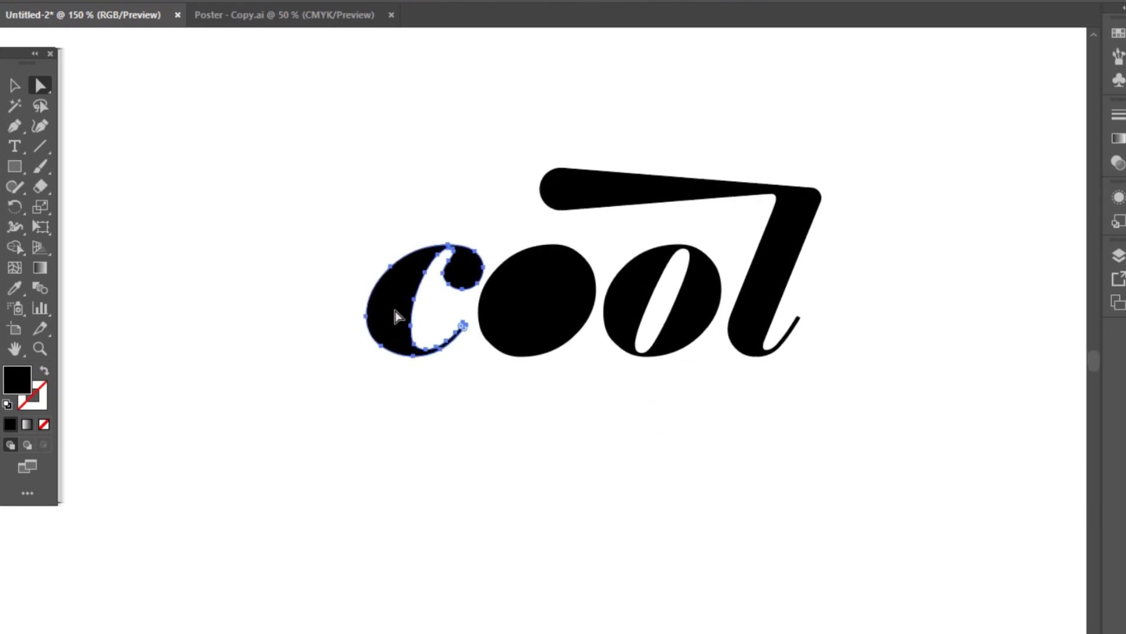
drag(396, 316, 548, 473)
click(15, 85)
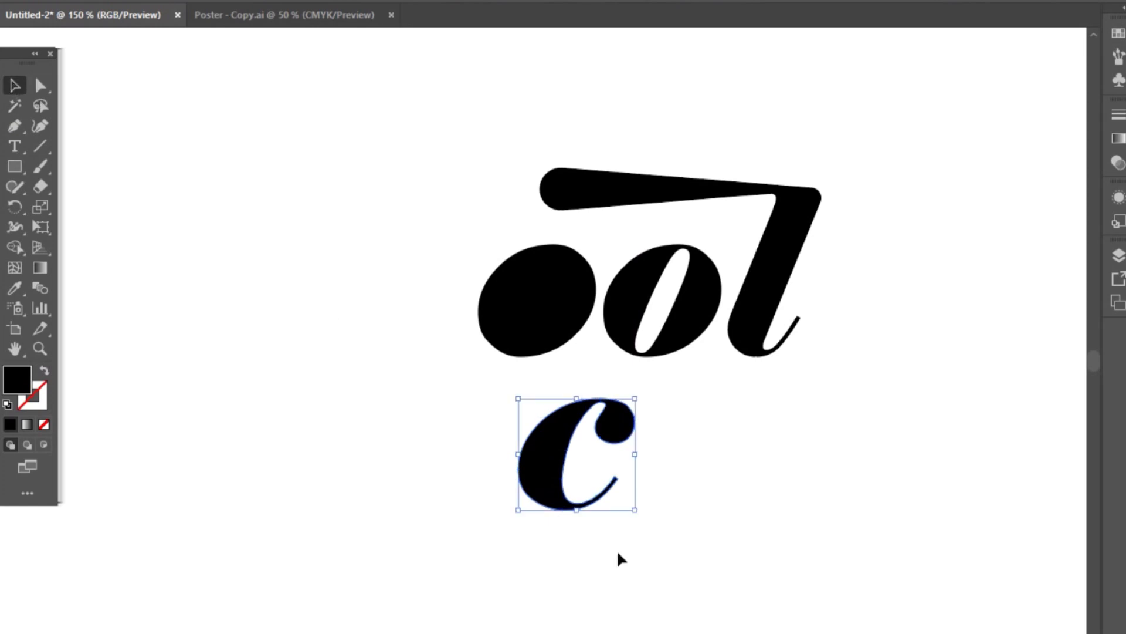
drag(648, 523, 460, 560)
drag(574, 443, 585, 427)
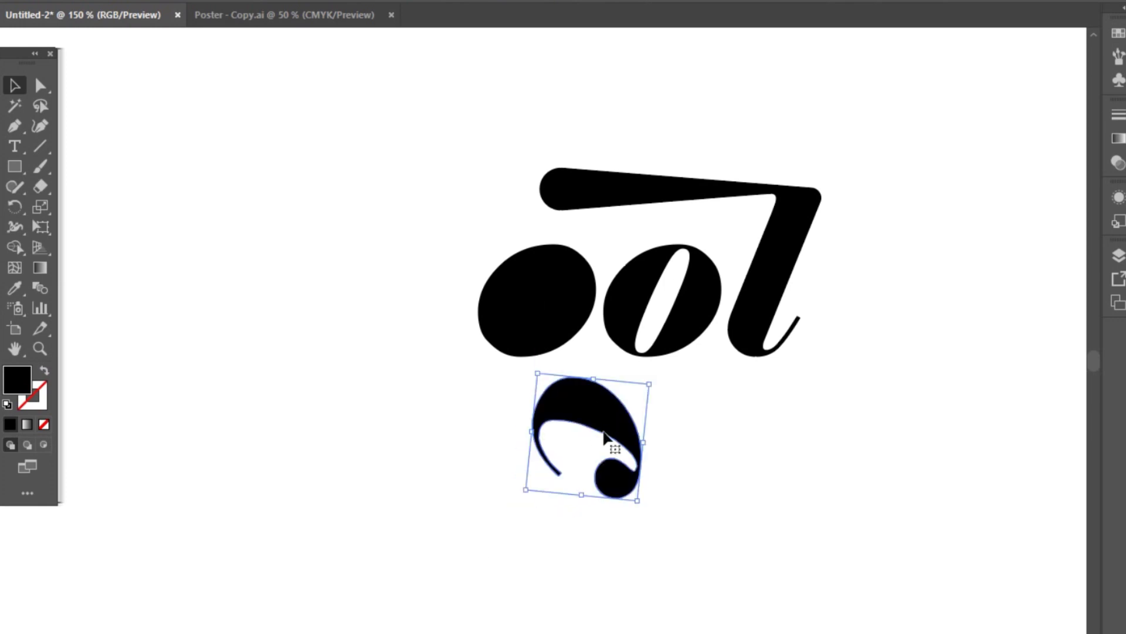
click(757, 516)
Step: Select only the "c" beneath the "o"s and rotate it slightly counterclockwise to level its downward opening
key(ctrl+minus)
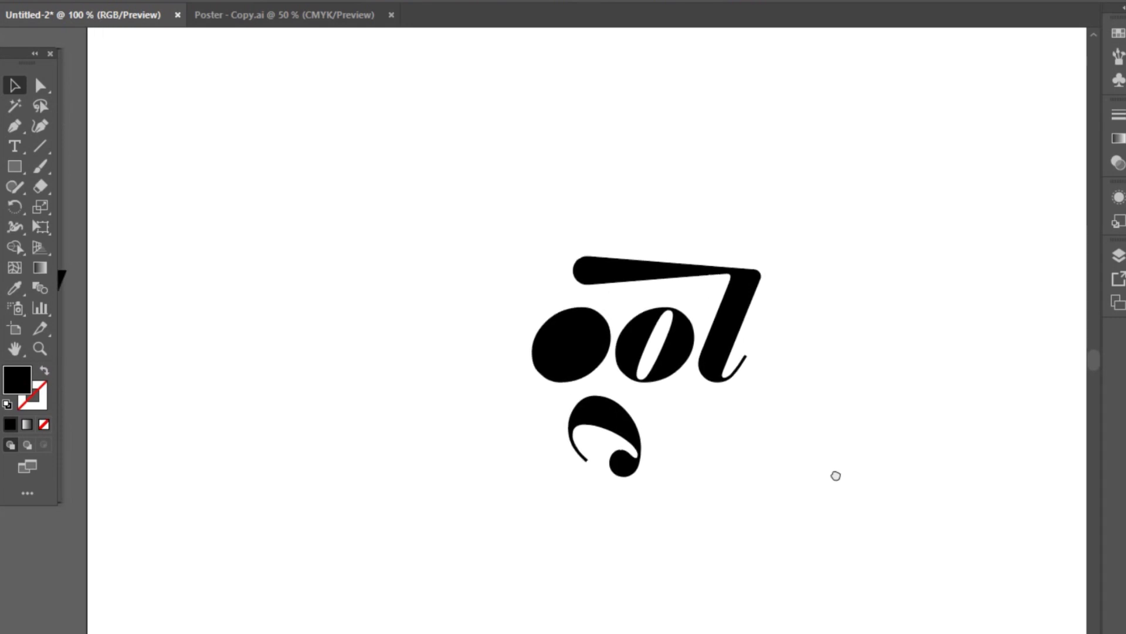
scroll(766, 443, down, 2)
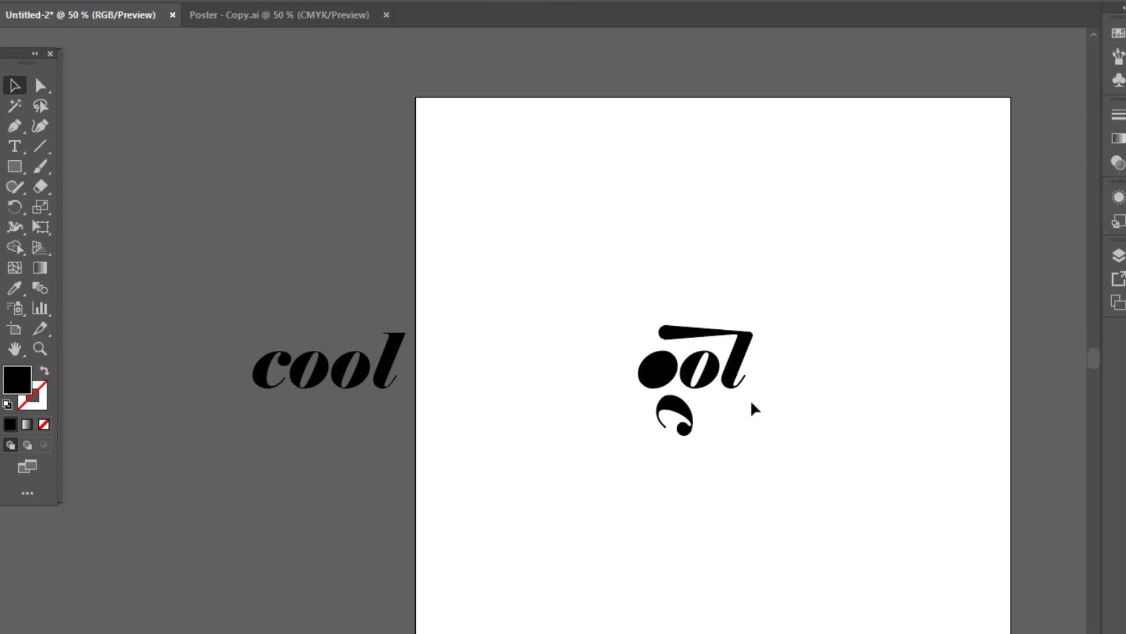
scroll(752, 405, up, 3)
click(555, 435)
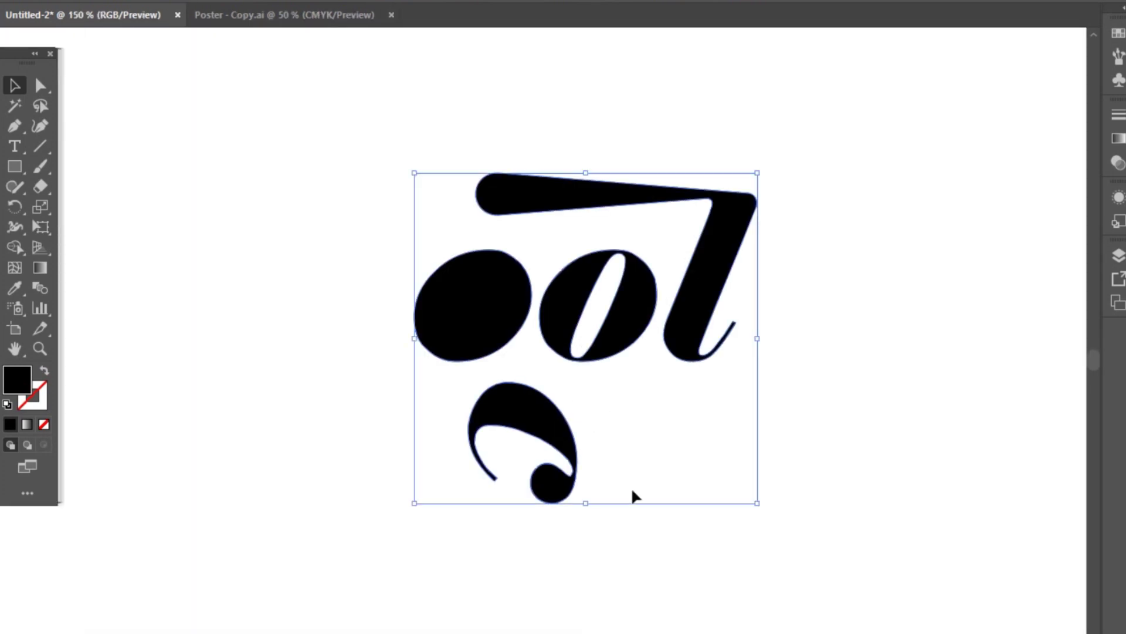
key(a)
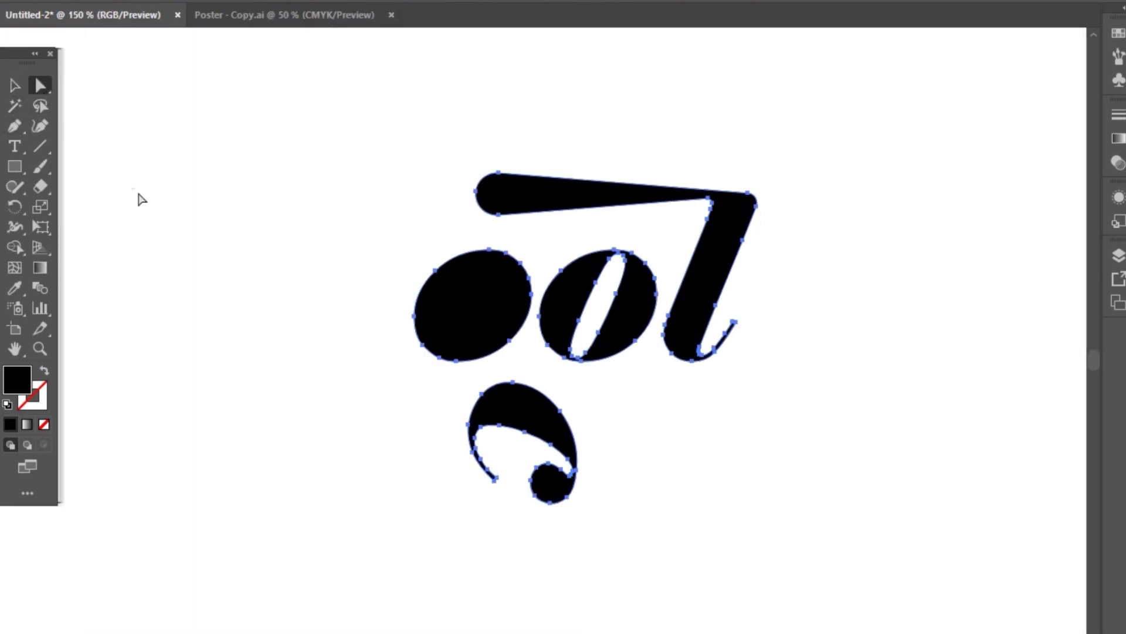
click(539, 430)
click(14, 87)
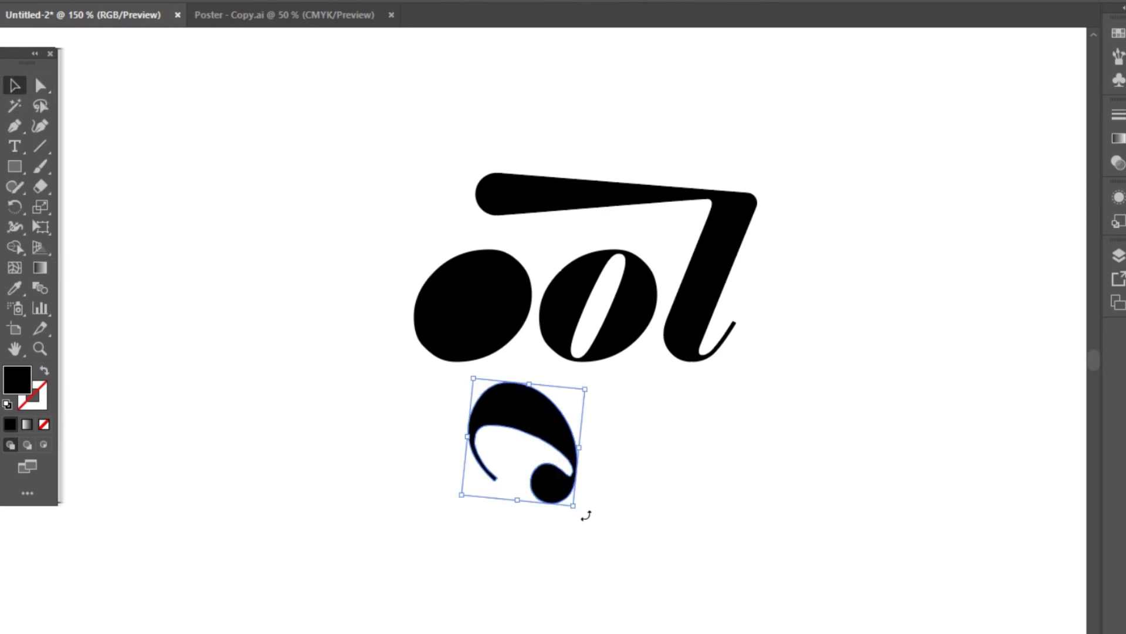
drag(586, 515, 593, 505)
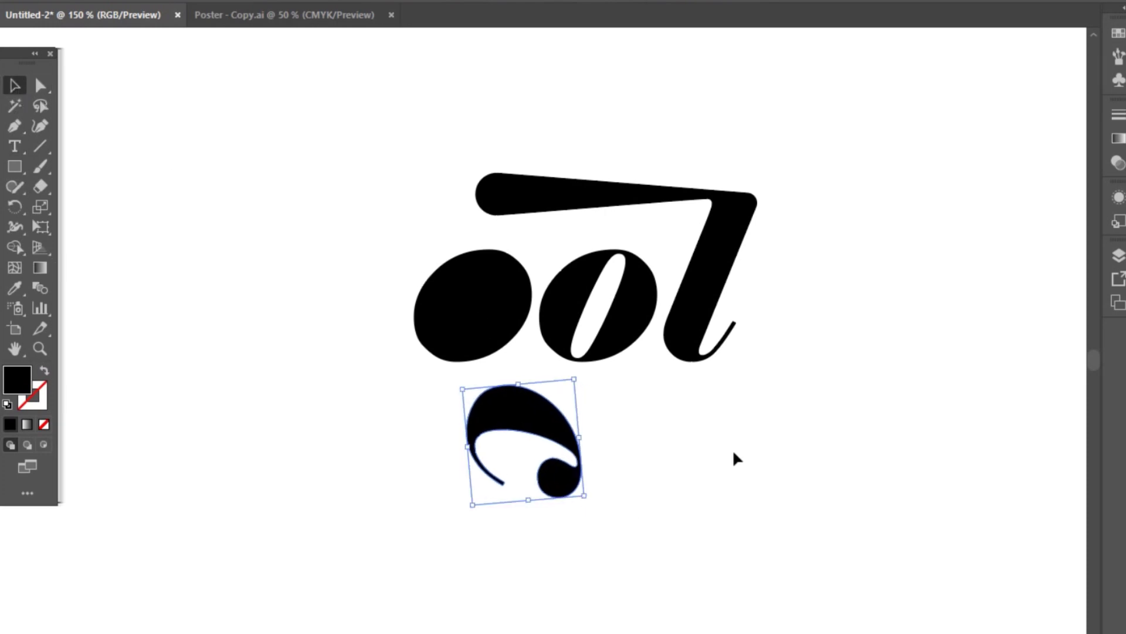
click(744, 450)
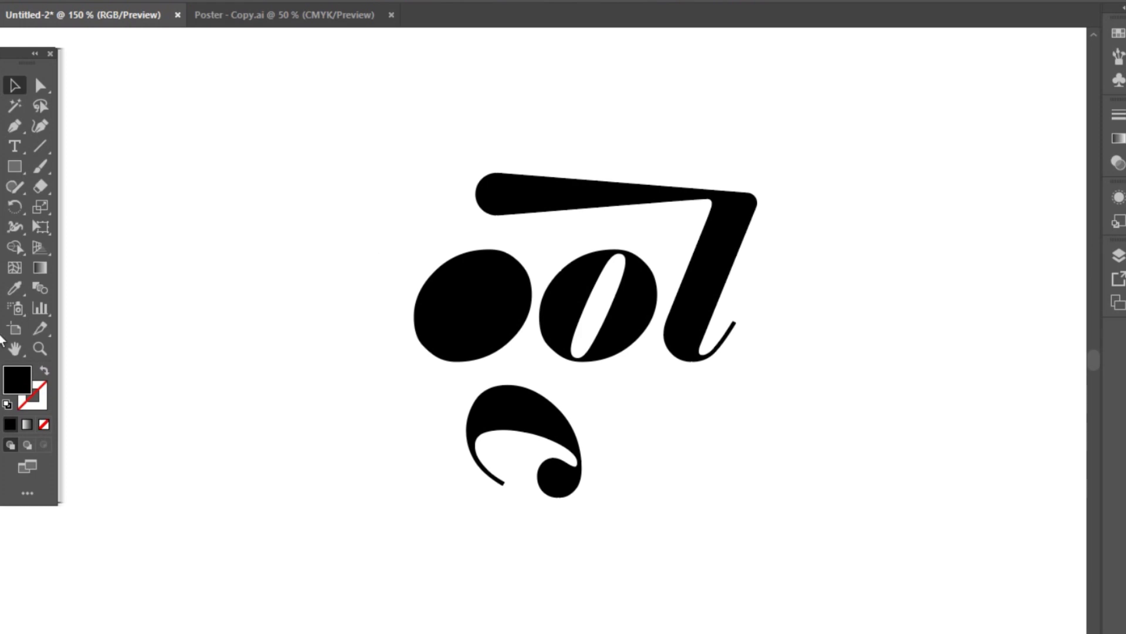
Step: Add a text caption of "cool" followed by the character's name below the "c" and enlarge it to about 38.72 pt
click(15, 146)
click(387, 549)
text(cool)
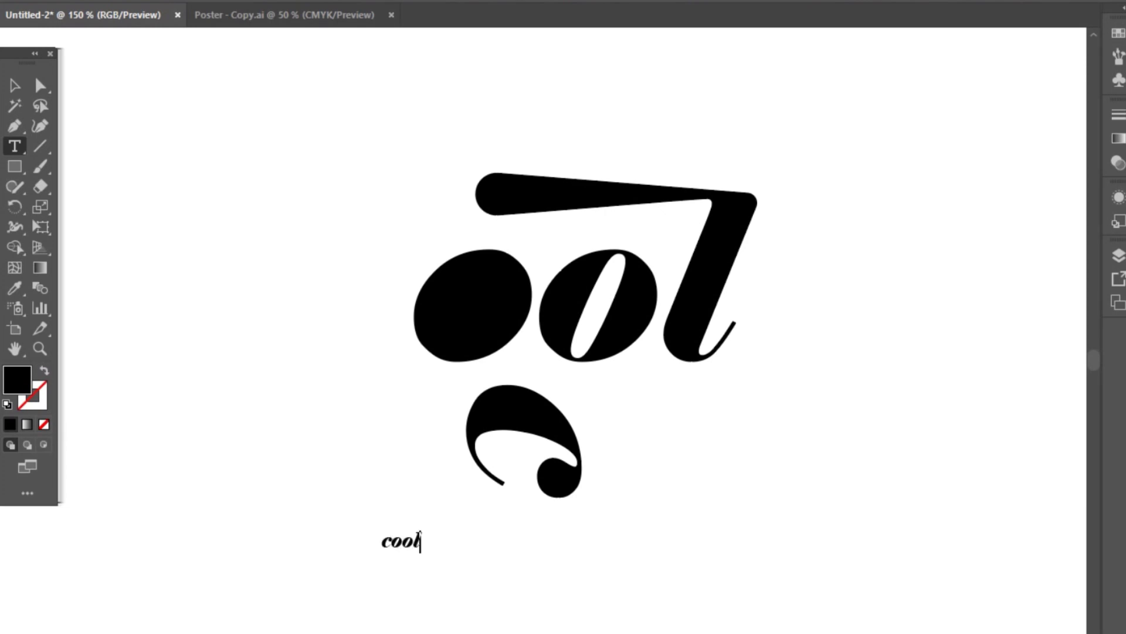
text( rameshan)
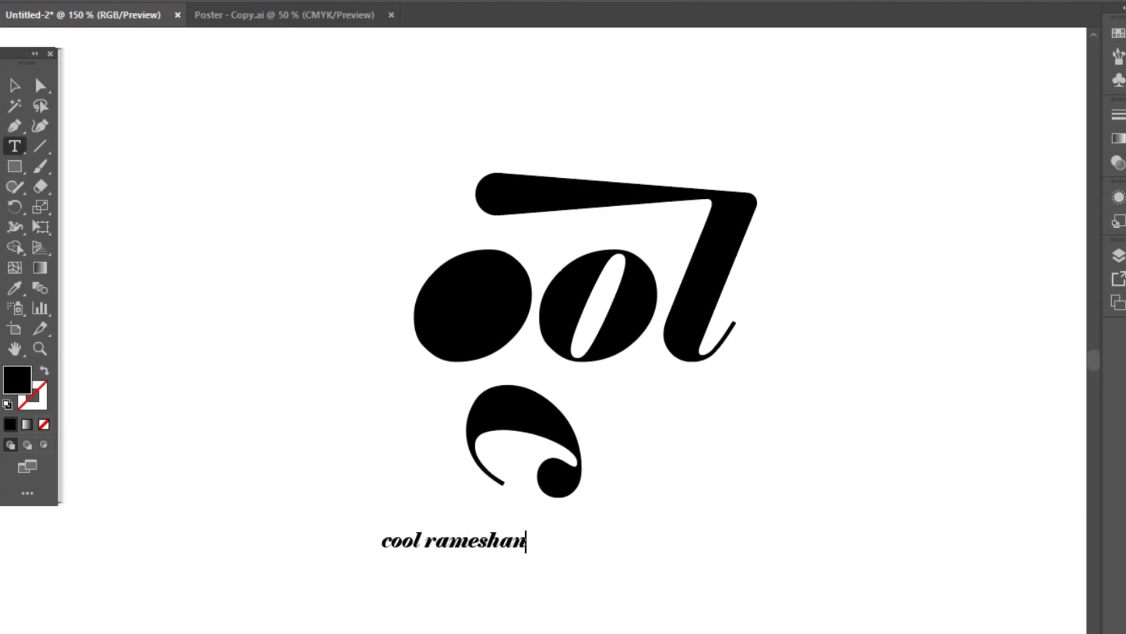
key(Escape)
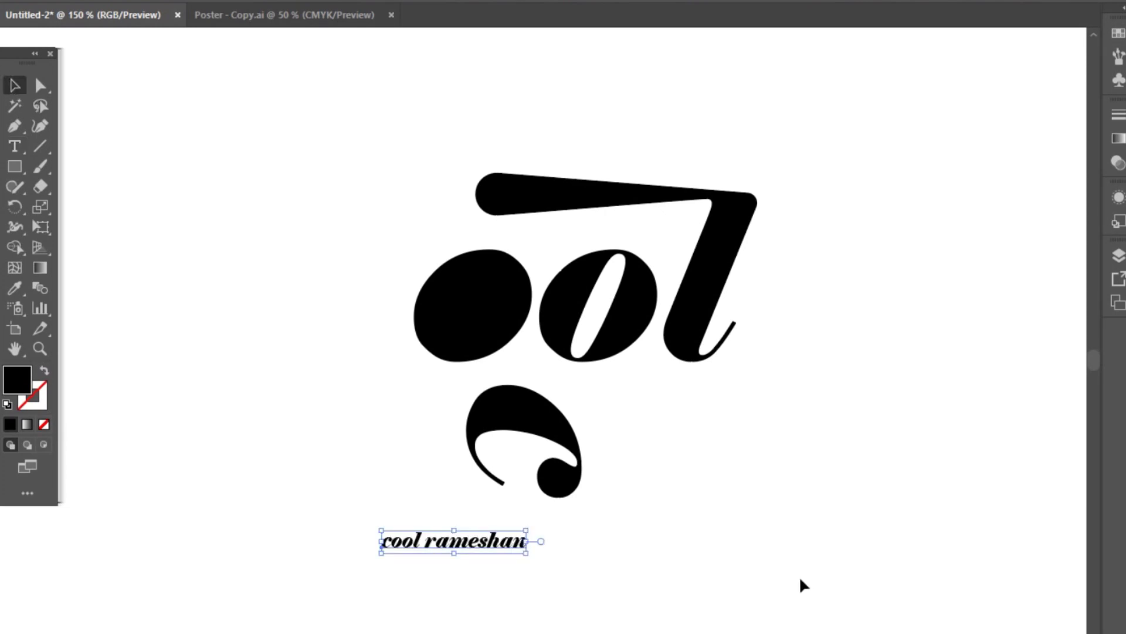
drag(447, 563, 602, 572)
drag(526, 566, 622, 597)
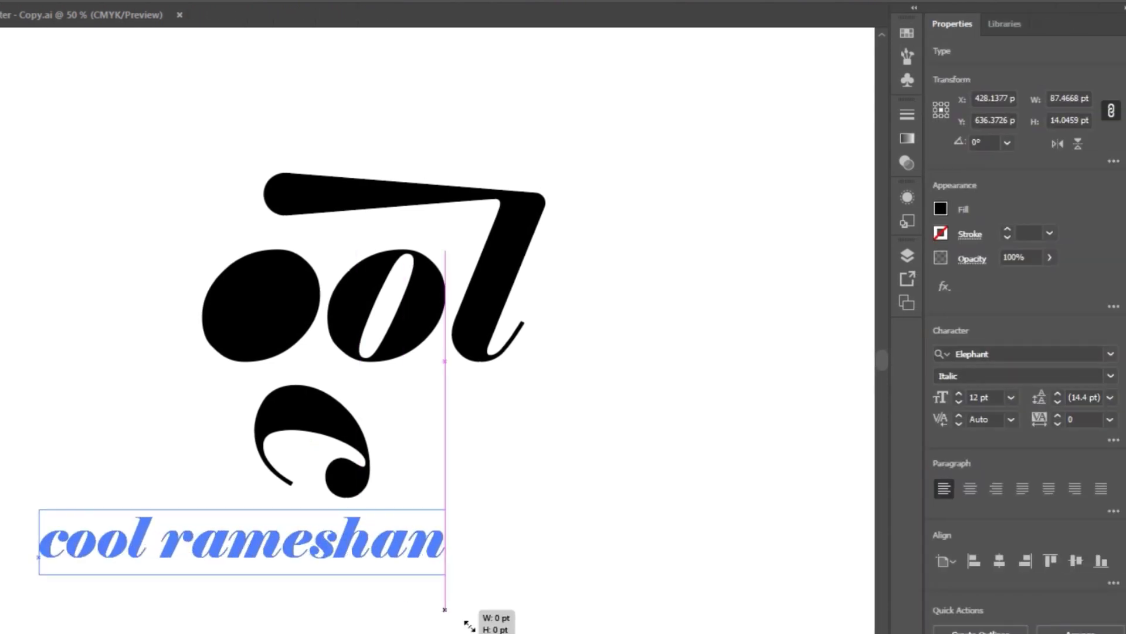
mouse_move(493, 597)
mouse_down()
mouse_move(515, 596)
mouse_move(493, 600)
mouse_up()
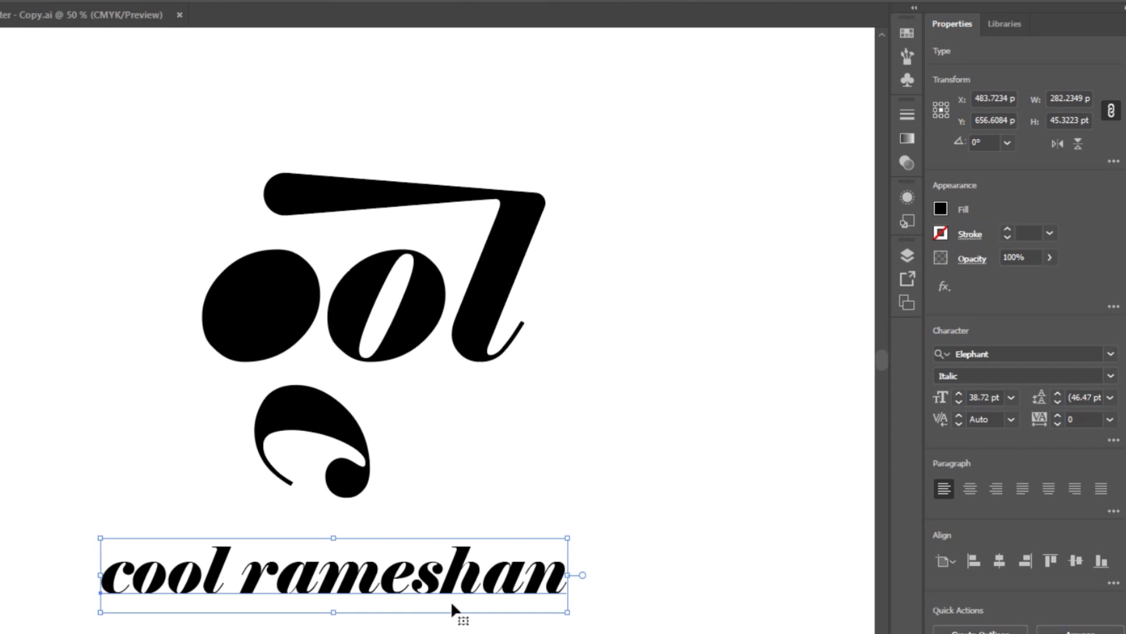
Step: Set the caption's font style to Regular and shift it slightly right beneath the lettering
click(1110, 375)
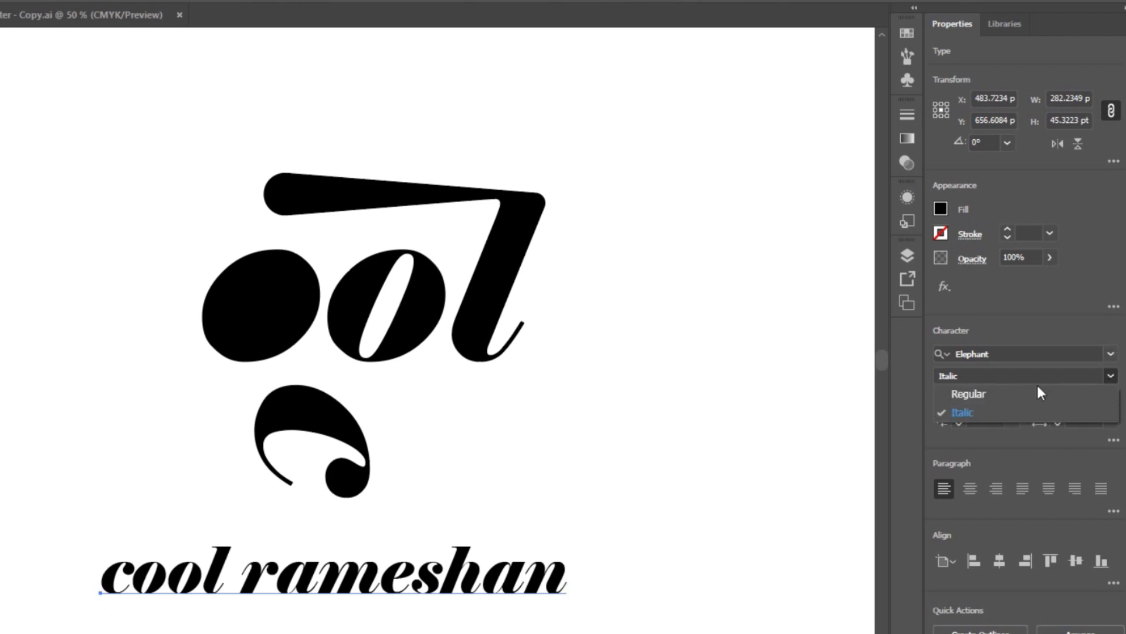
click(1019, 398)
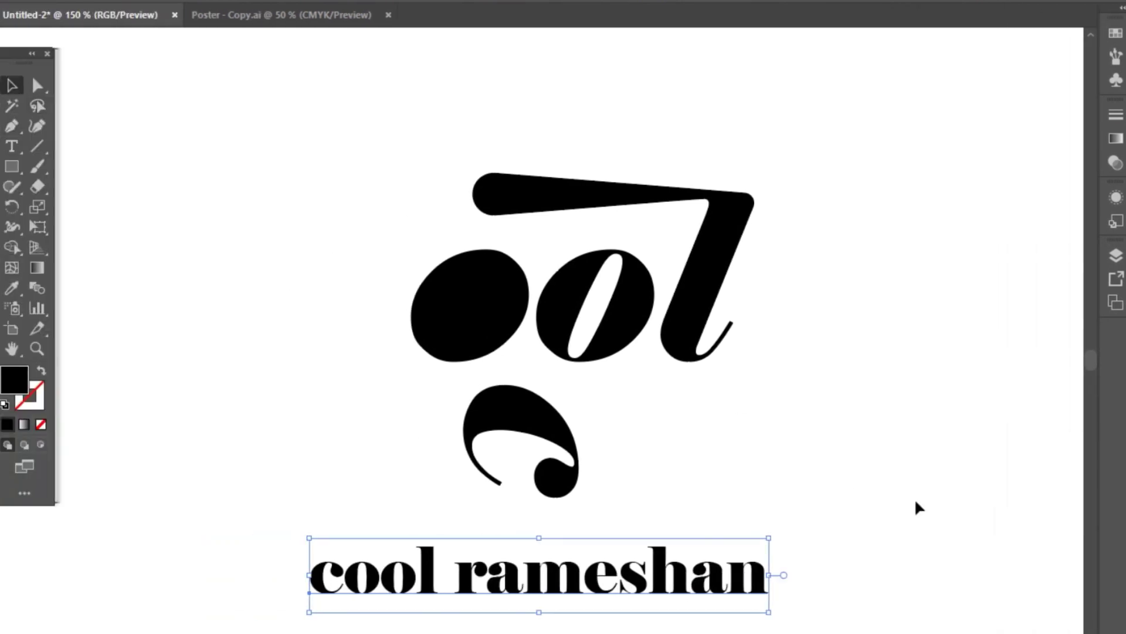
drag(685, 580, 707, 580)
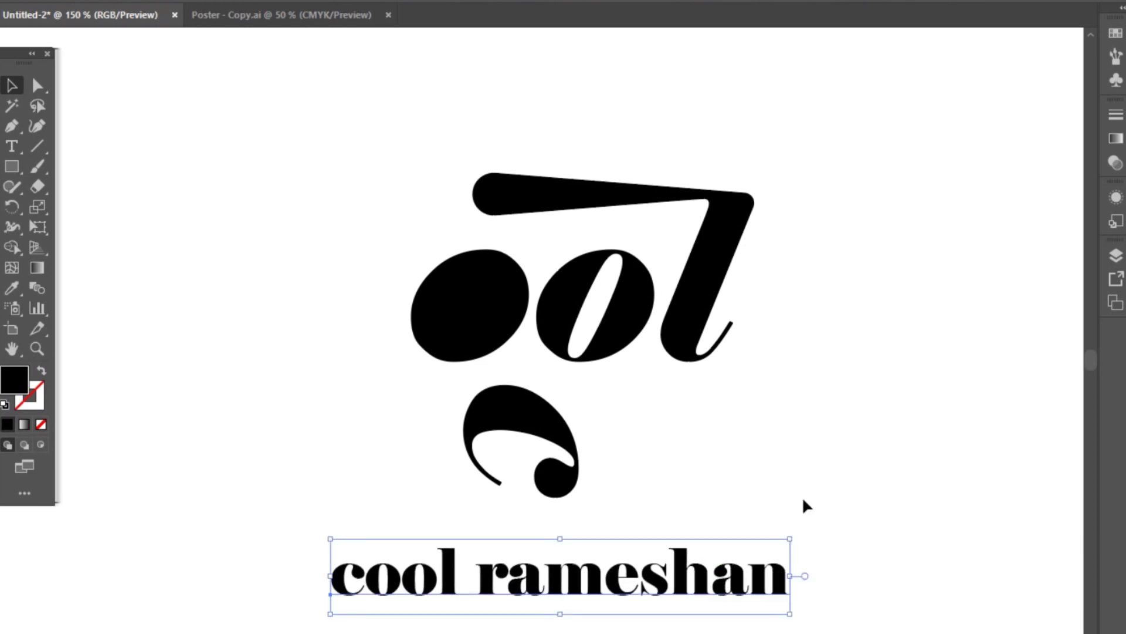
click(906, 368)
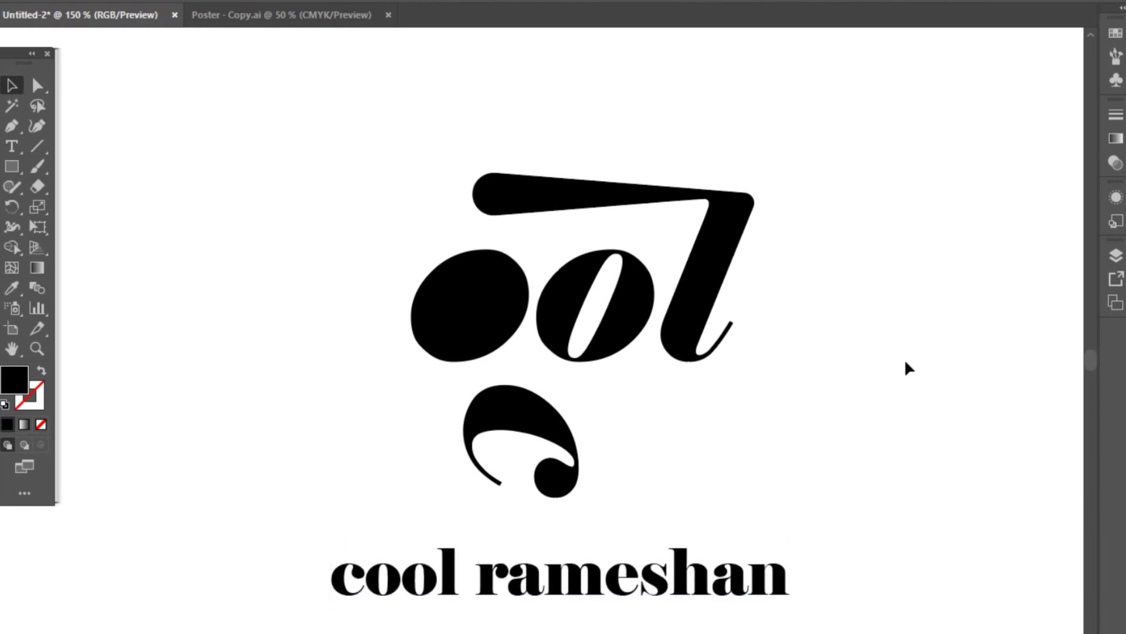
Step: Select the face-shaped lettering with its caption and move it off the artboard to the left
scroll(908, 368, down, 3)
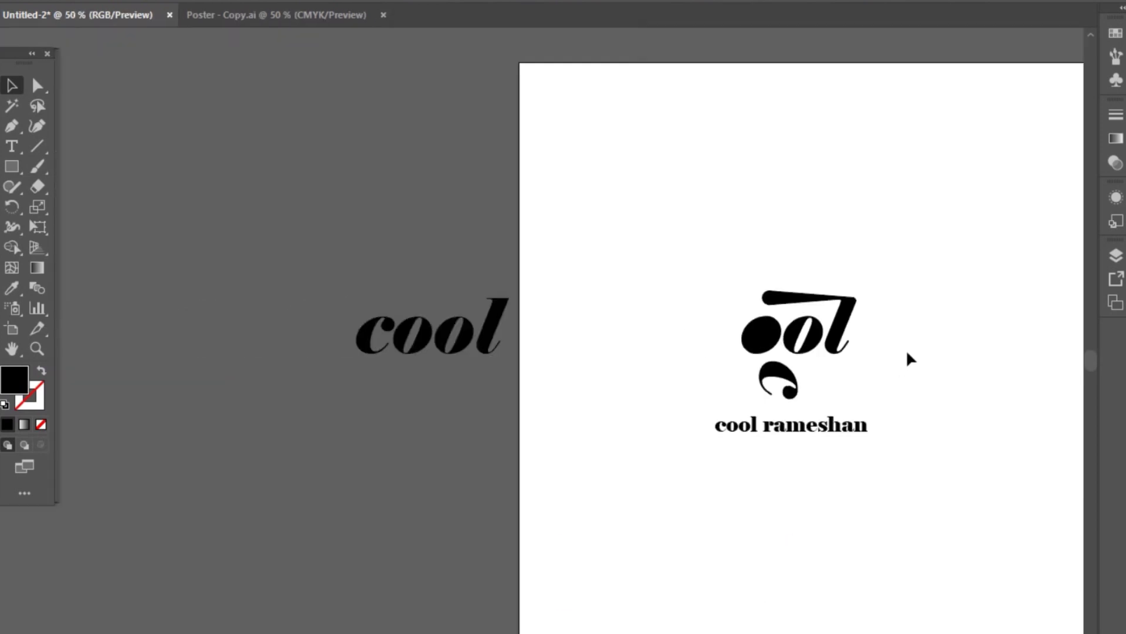
drag(606, 239, 763, 446)
drag(767, 343, 339, 405)
Step: Add the text "Inspired" on the empty artboard and enlarge it to about 64.62 pt
scroll(885, 332, up, 3)
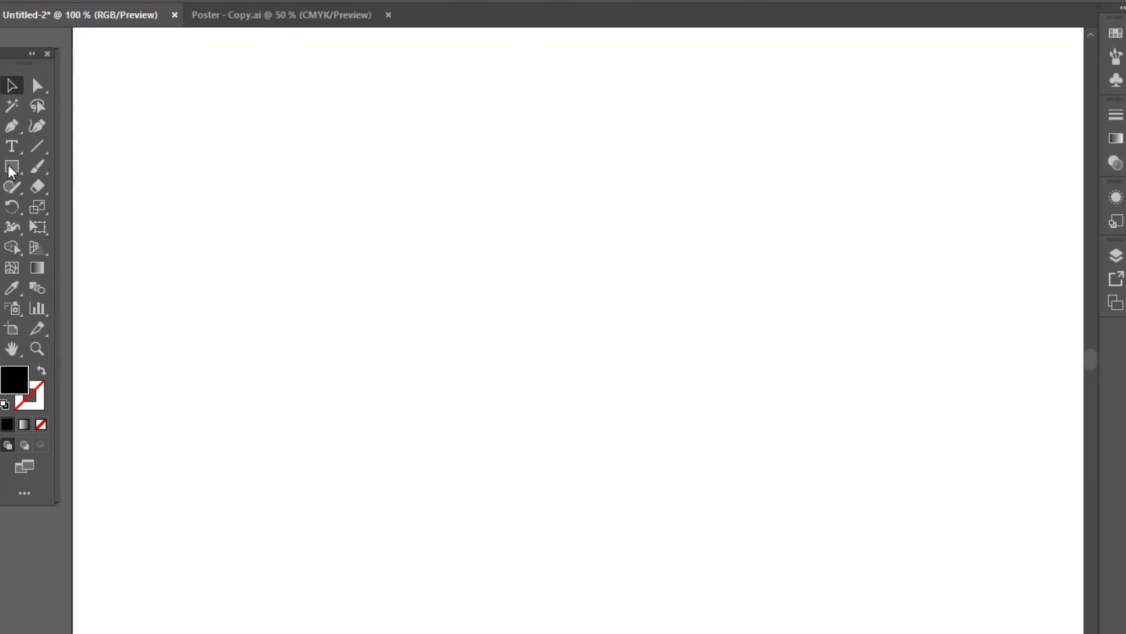
click(12, 146)
click(493, 368)
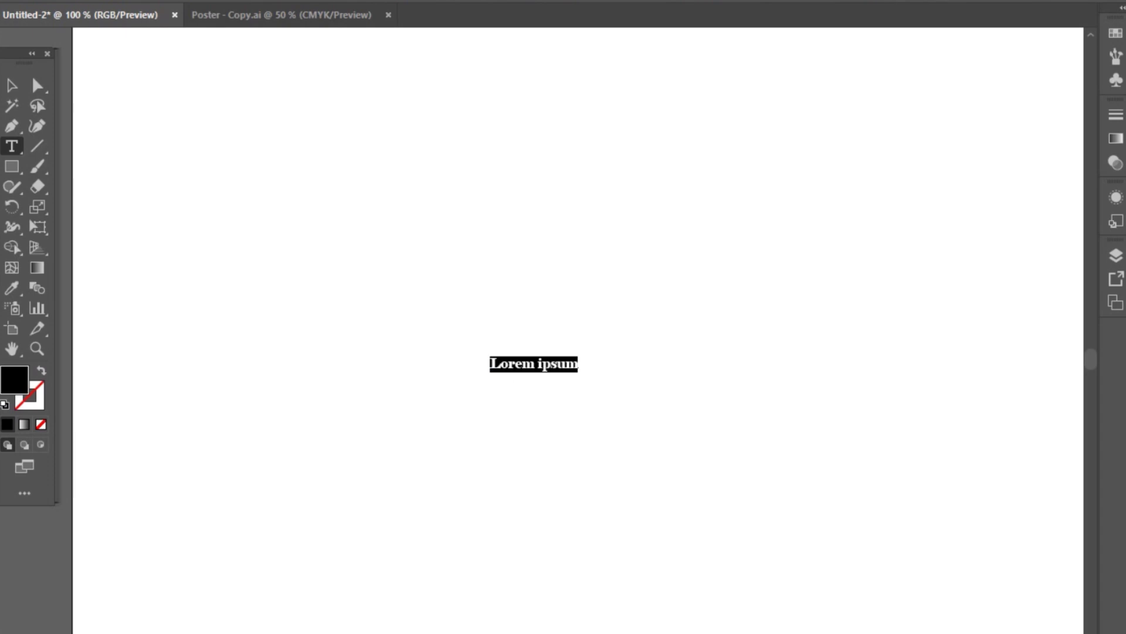
text(Ins)
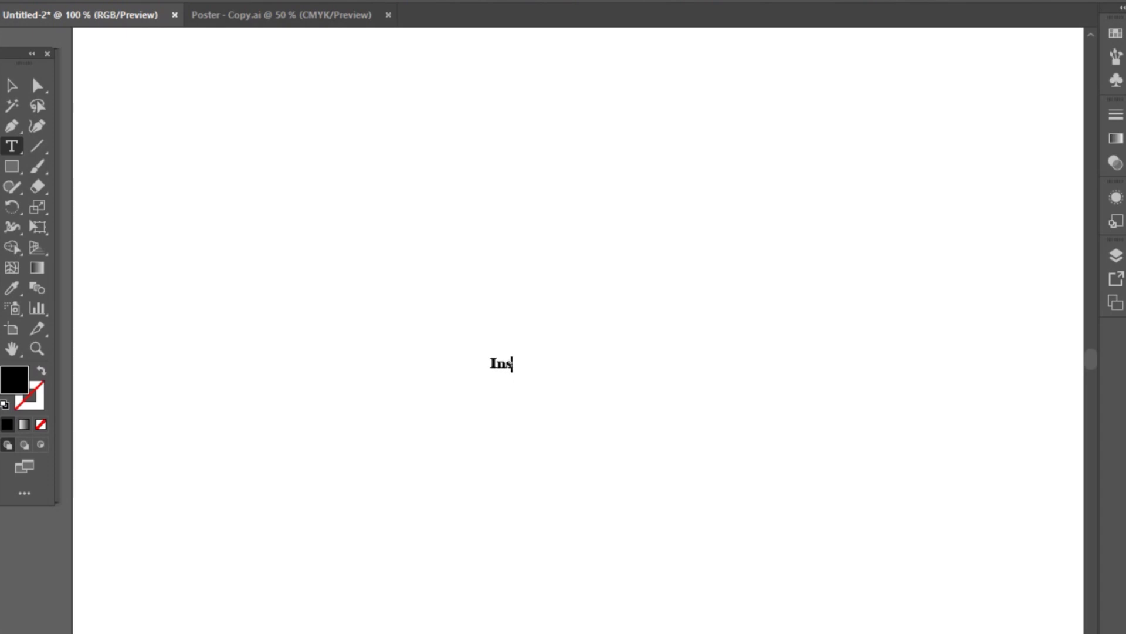
text(p)
key(BackSpace)
text(pires)
key(BackSpace)
text(d)
click(12, 85)
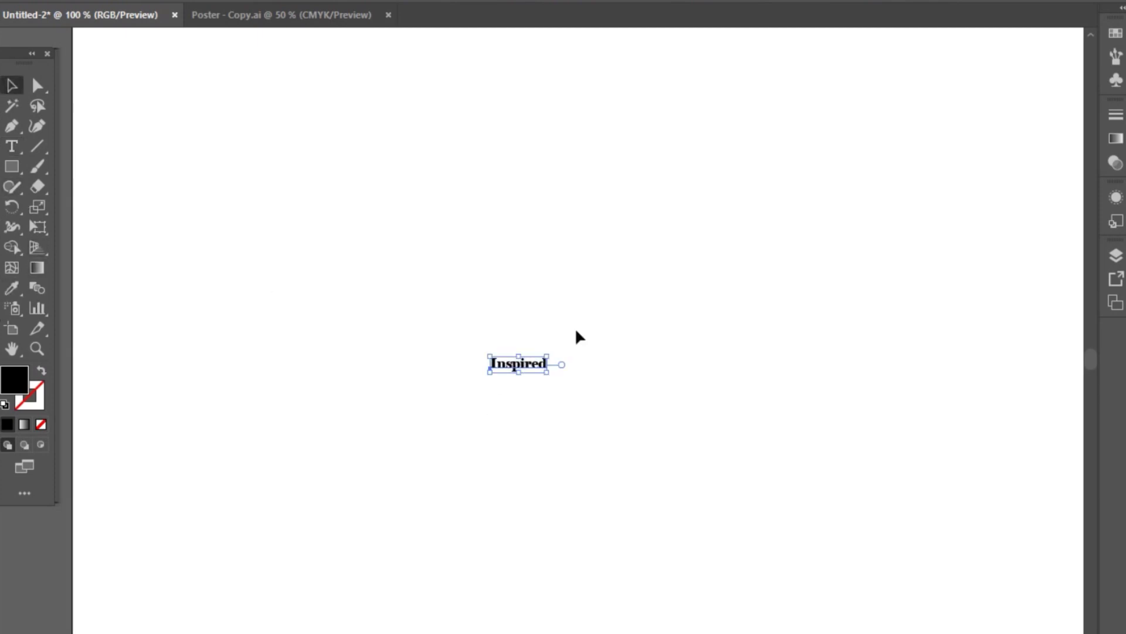
drag(555, 365, 804, 281)
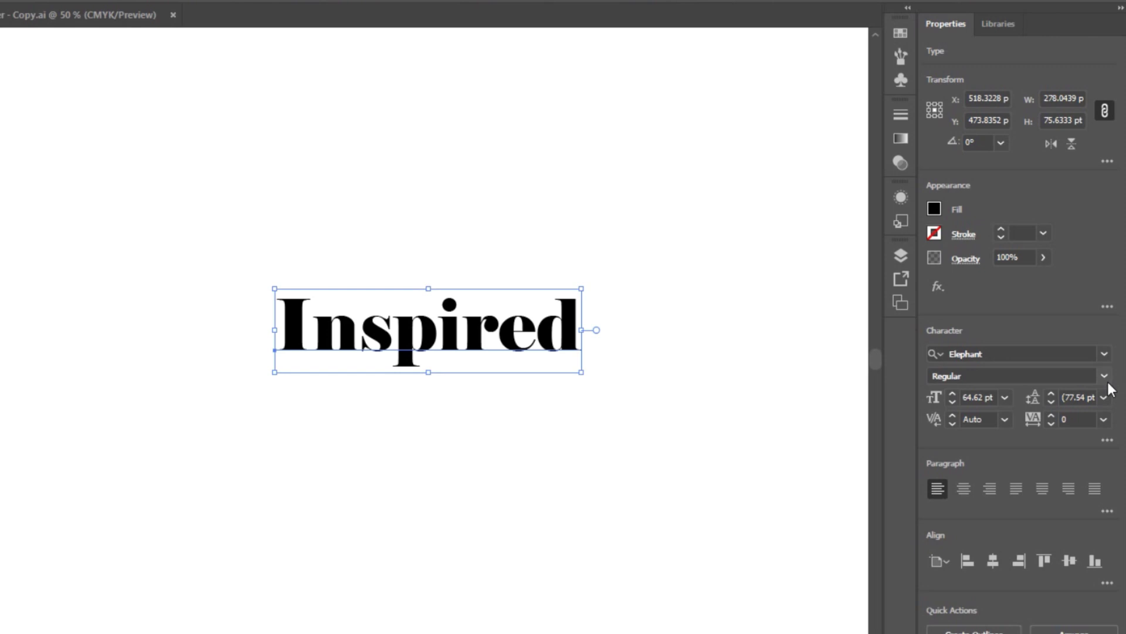
Step: Search the fonts for "popp" and set the "Inspired" text to Poppins Bold
click(1104, 353)
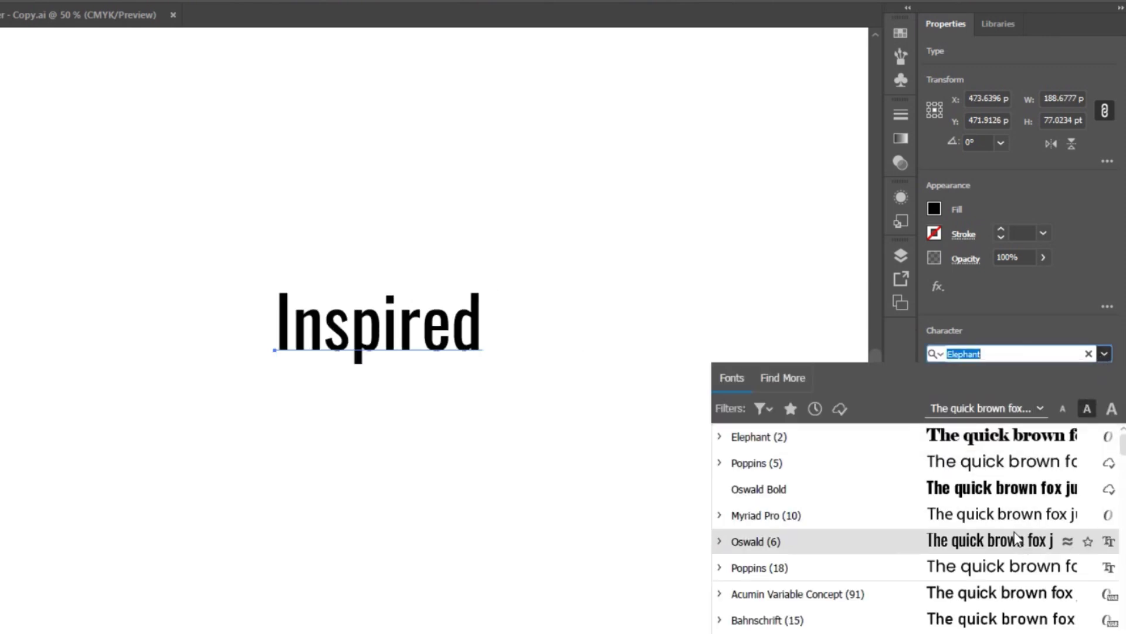
text(popp)
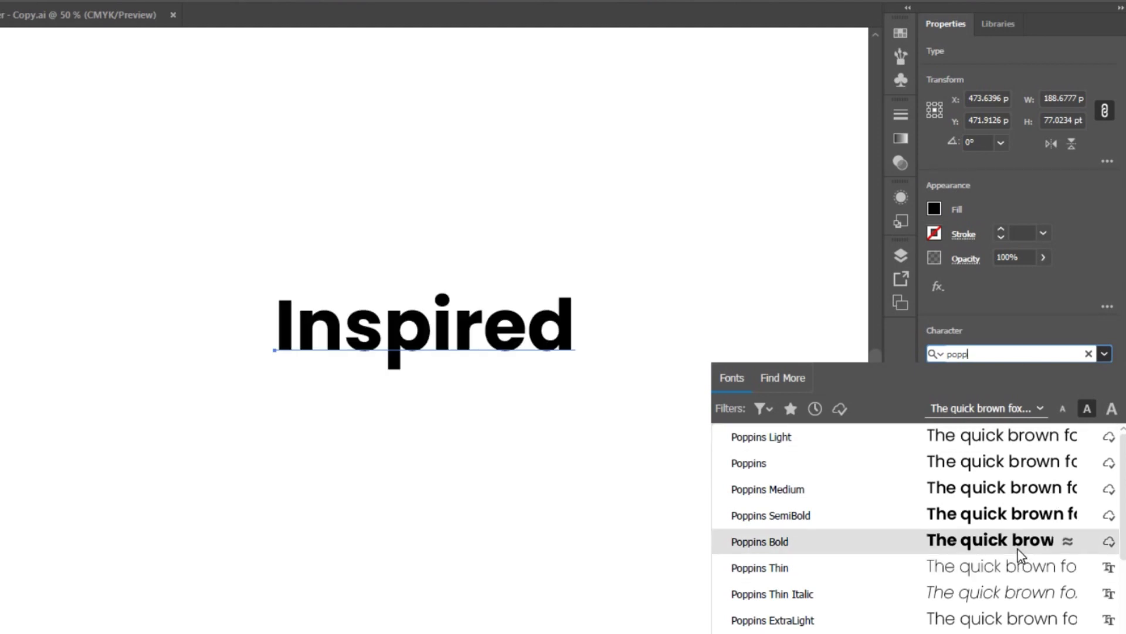
click(1017, 547)
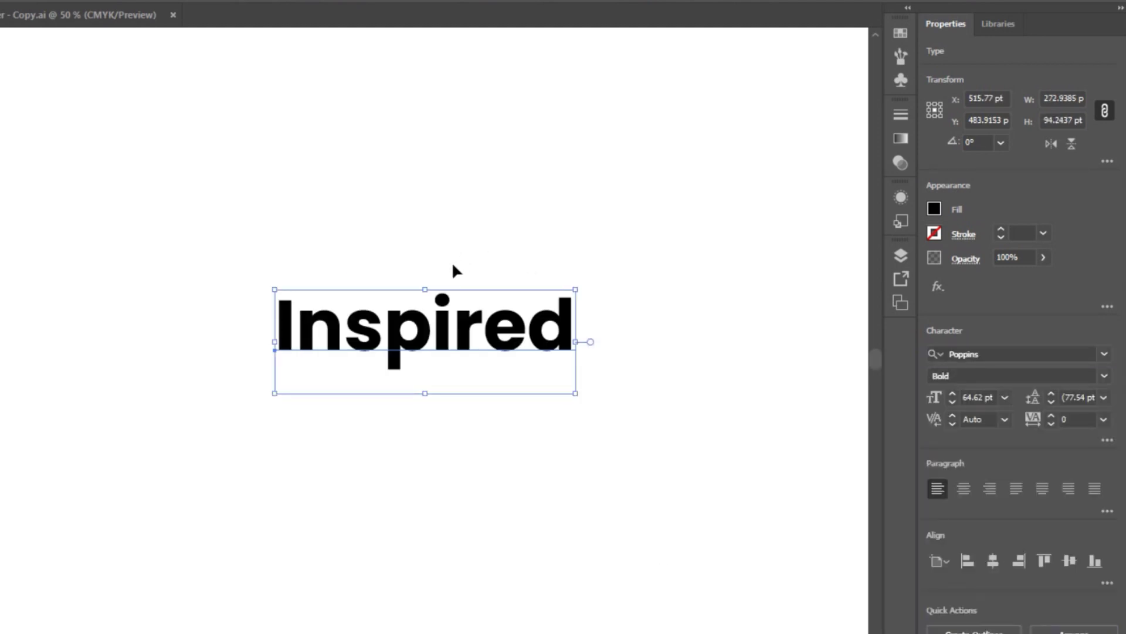
Step: Convert the "Inspired" text to outlines
key(ctrl+plus)
click(452, 238)
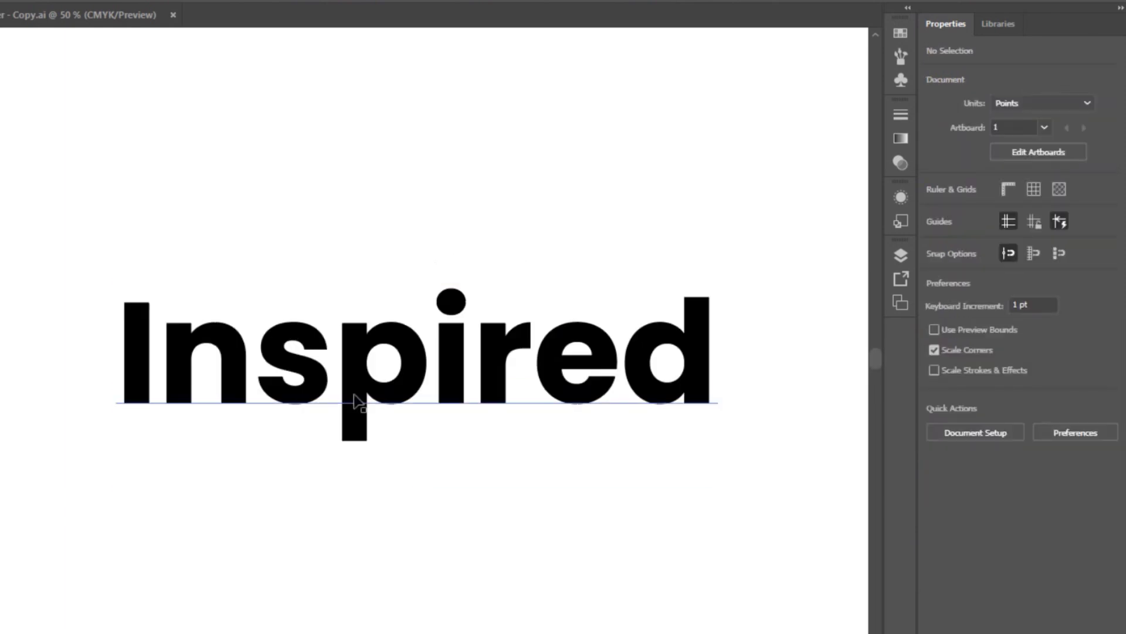
click(433, 345)
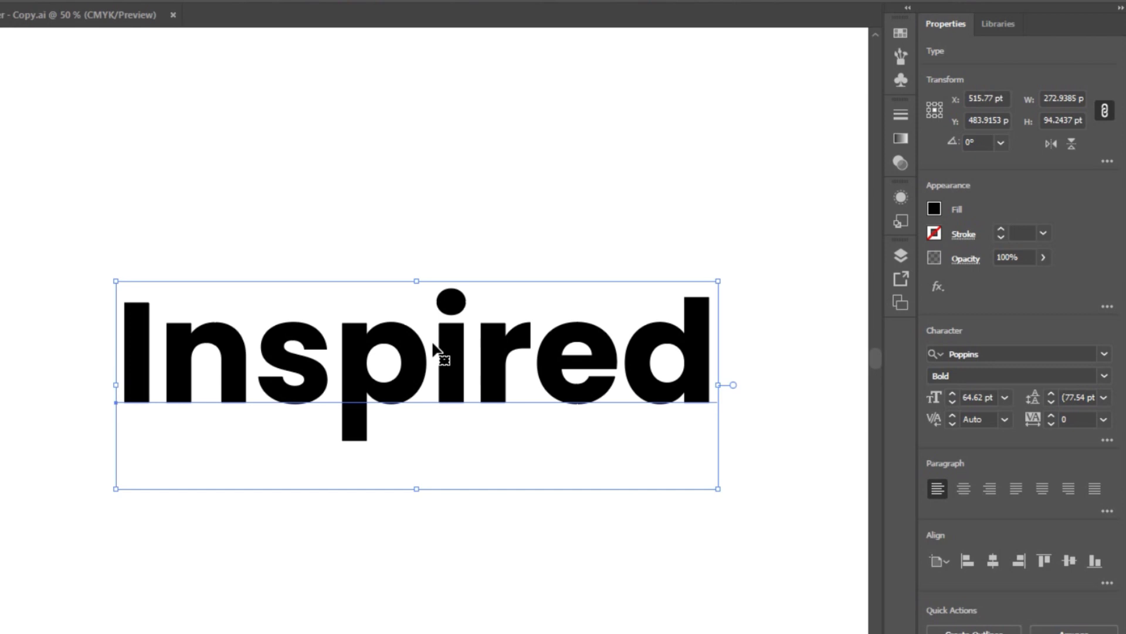
right_click(413, 348)
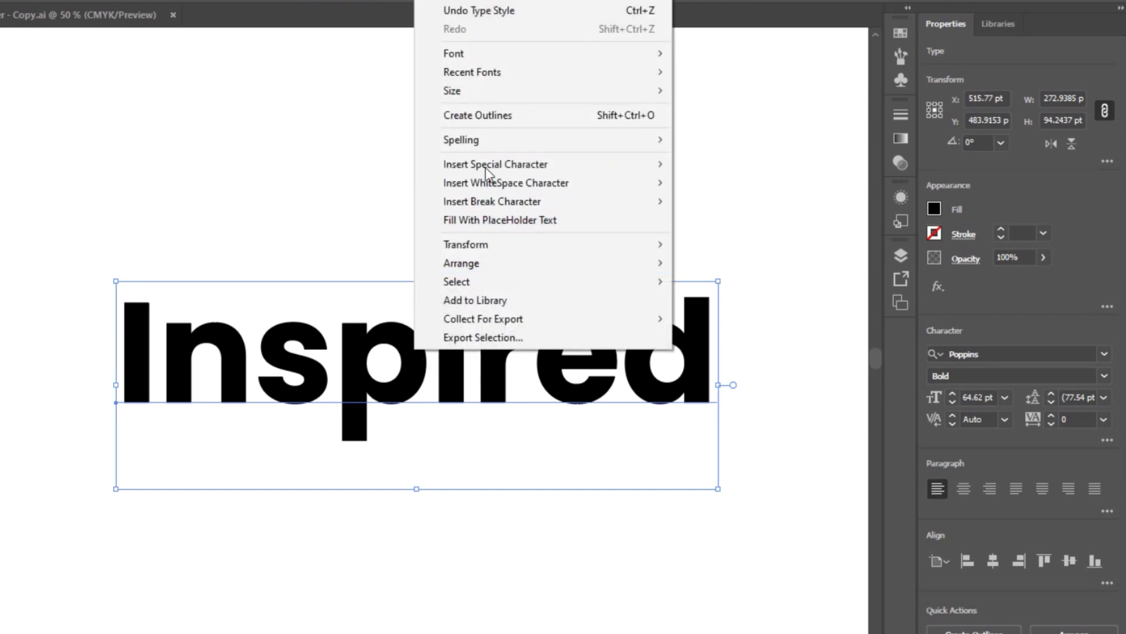
click(482, 118)
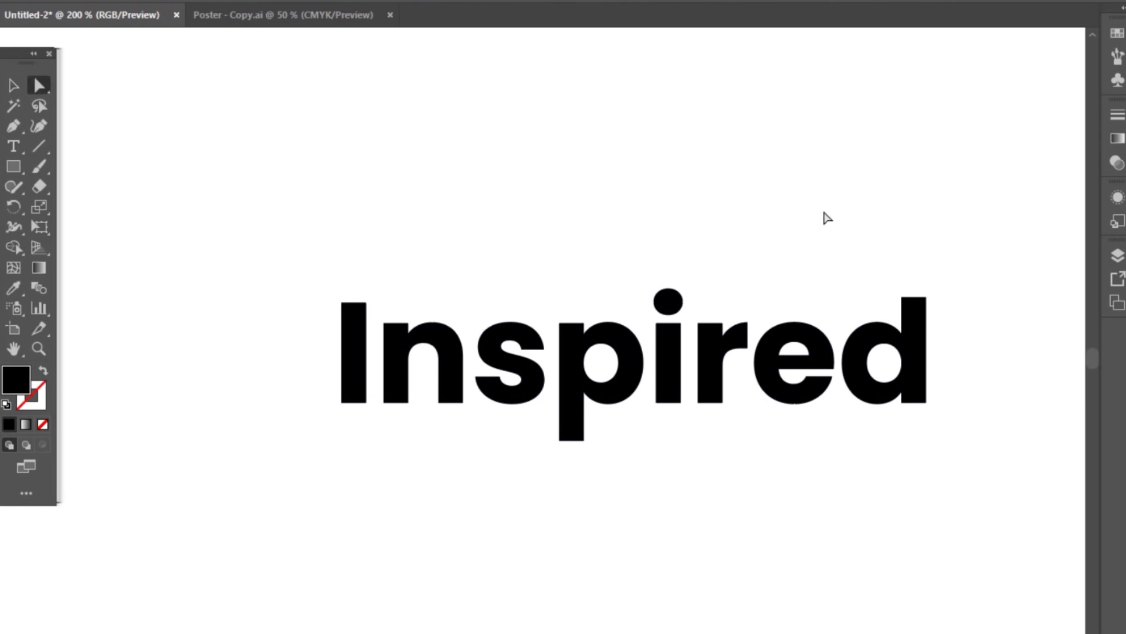
Step: Stretch the top of the letter I up and to the left into a slanted bar, and extend the p's stem far downward
drag(291, 275, 302, 201)
click(366, 302)
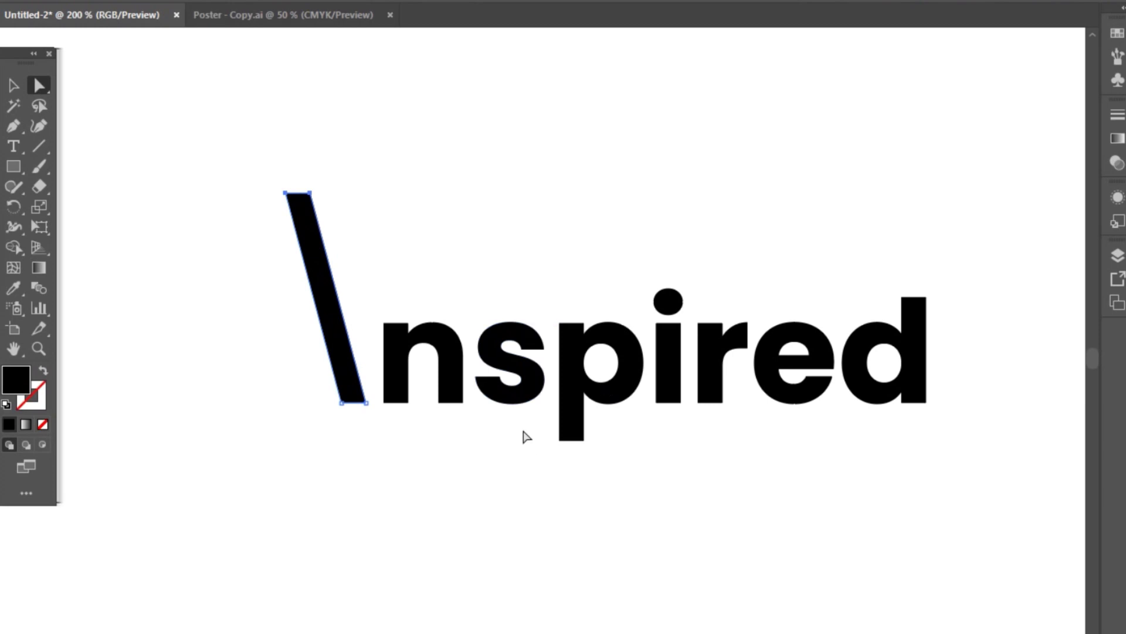
drag(526, 434, 692, 471)
drag(572, 443, 586, 599)
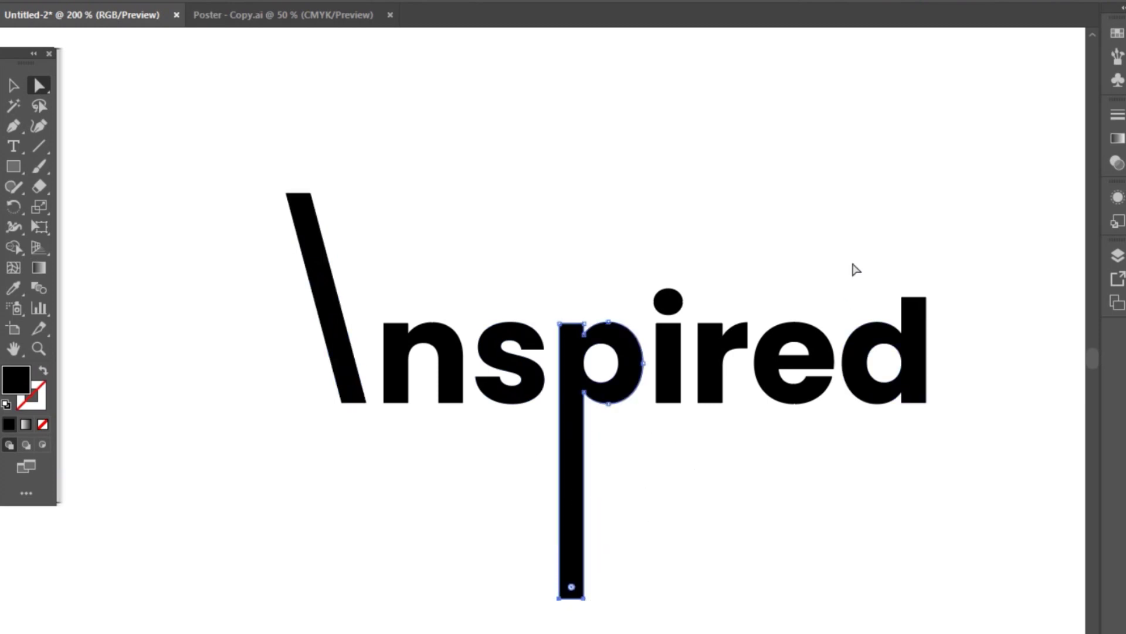
Step: Extend the d's stem upward, above the slanted I, and stretch the i's dot up and to the right into a long diagonal bar
drag(851, 259, 913, 170)
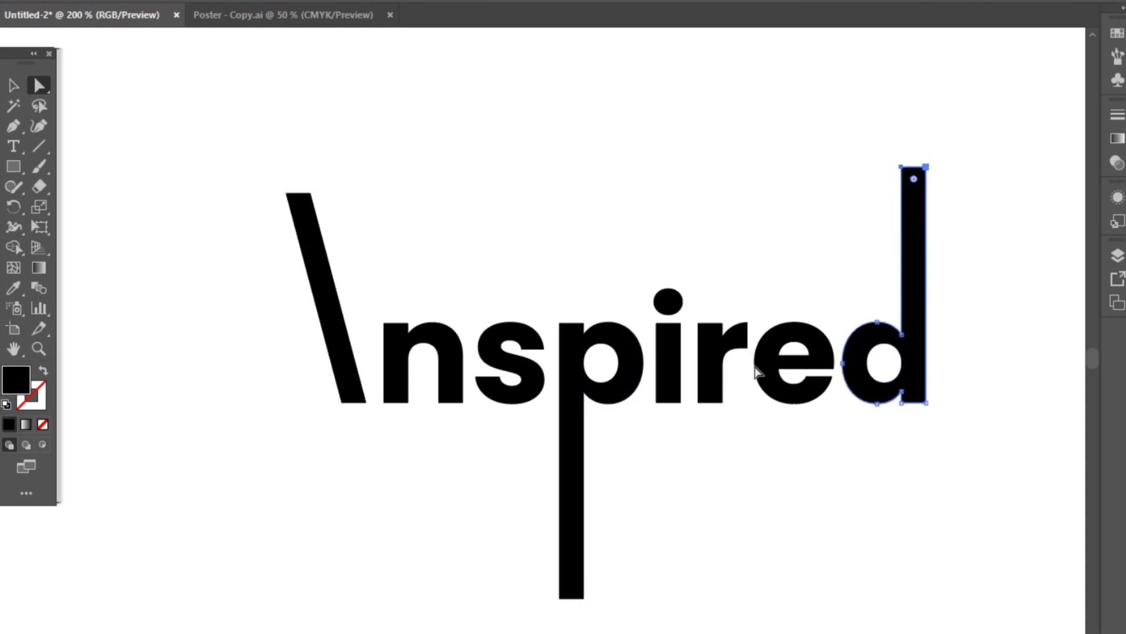
click(674, 301)
click(680, 304)
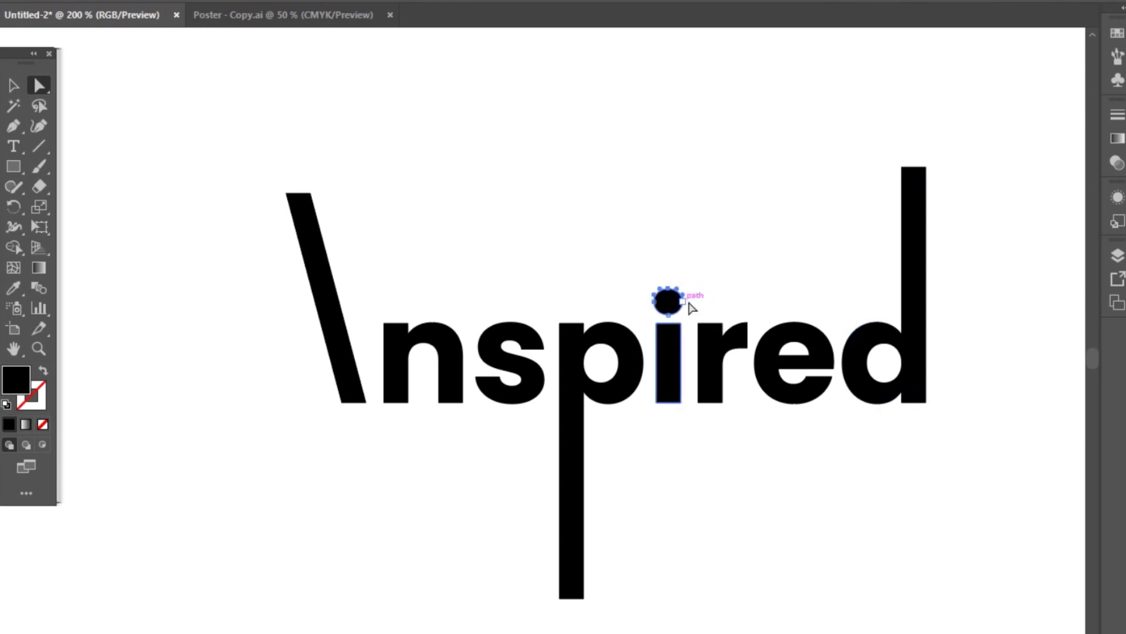
drag(683, 304, 822, 214)
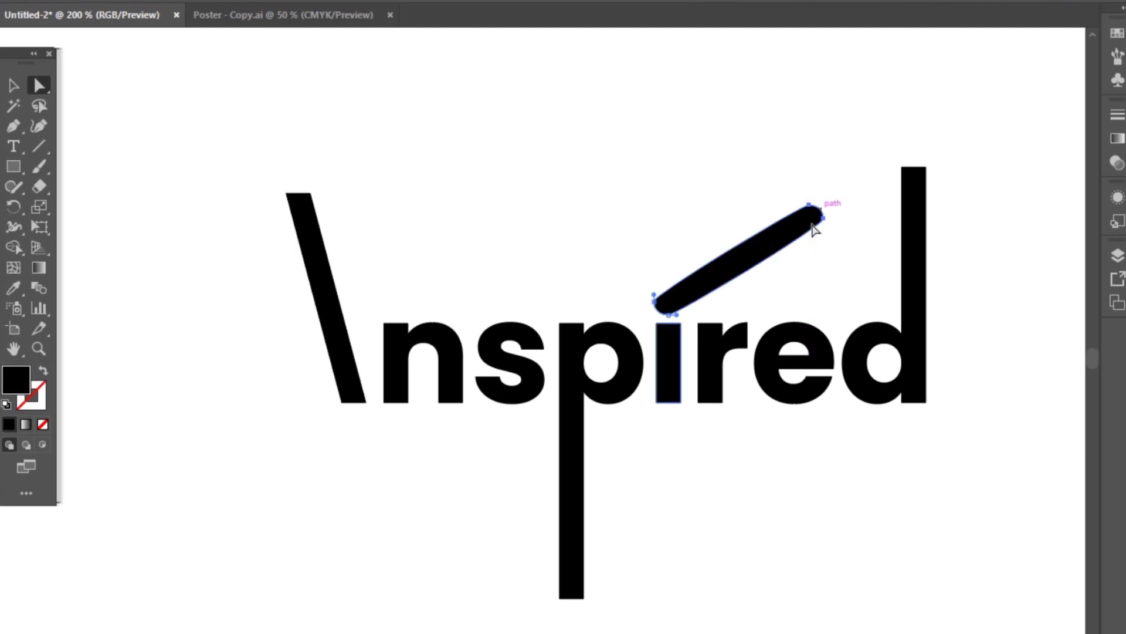
click(833, 493)
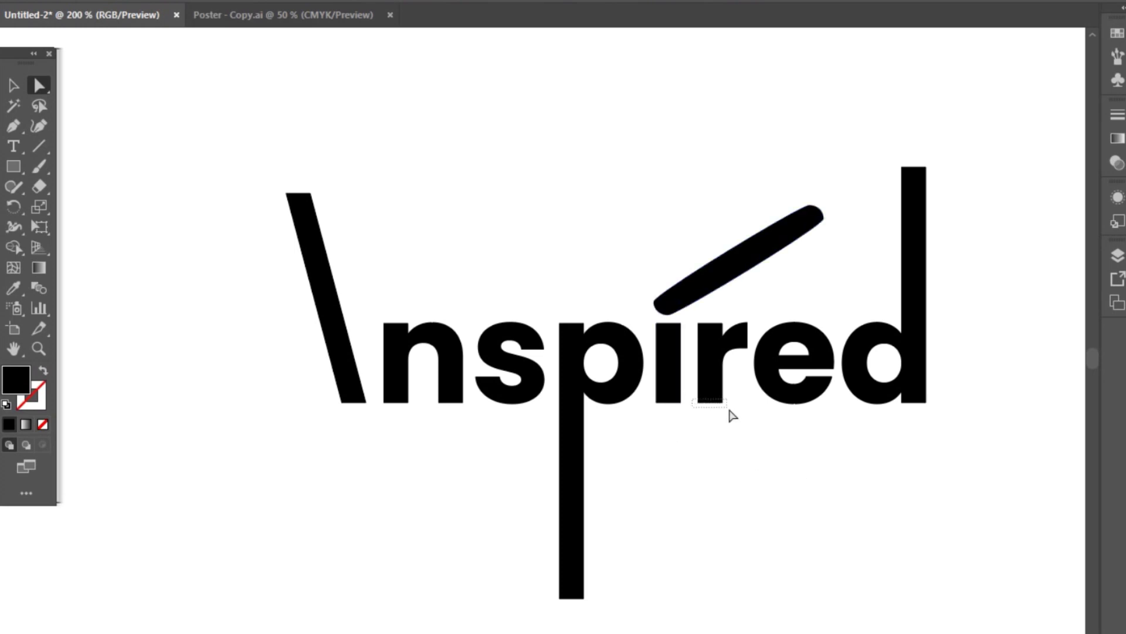
Step: Extend the stem of the r, both legs of the n and the base of the d downward, level with the p's long stem
drag(716, 403, 720, 605)
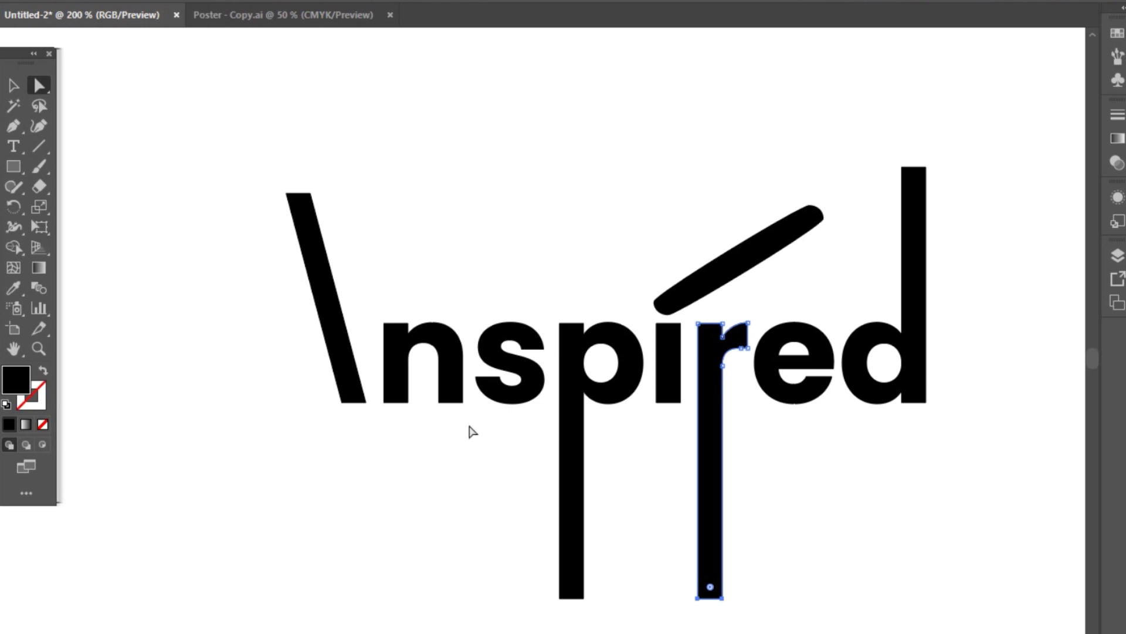
drag(474, 414, 384, 601)
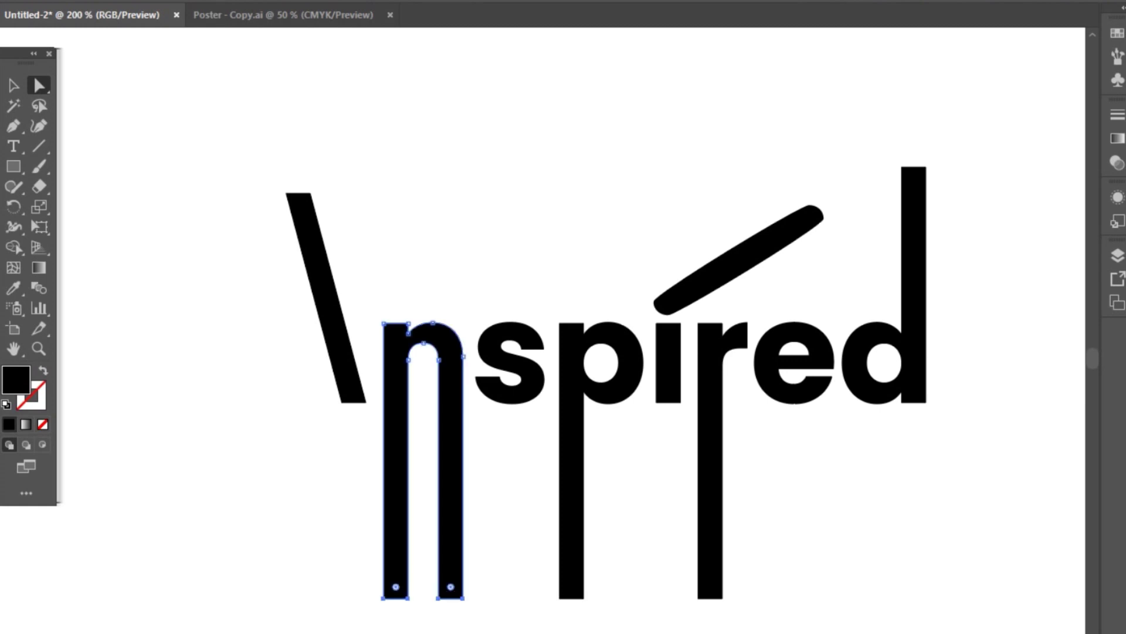
click(852, 583)
drag(966, 404, 919, 599)
click(964, 491)
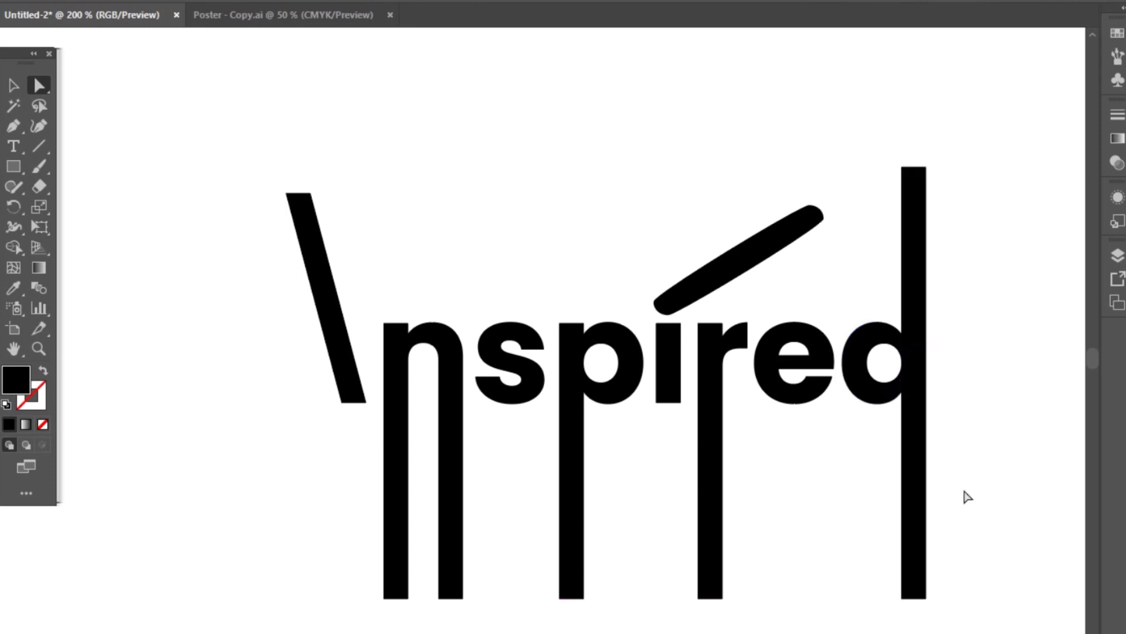